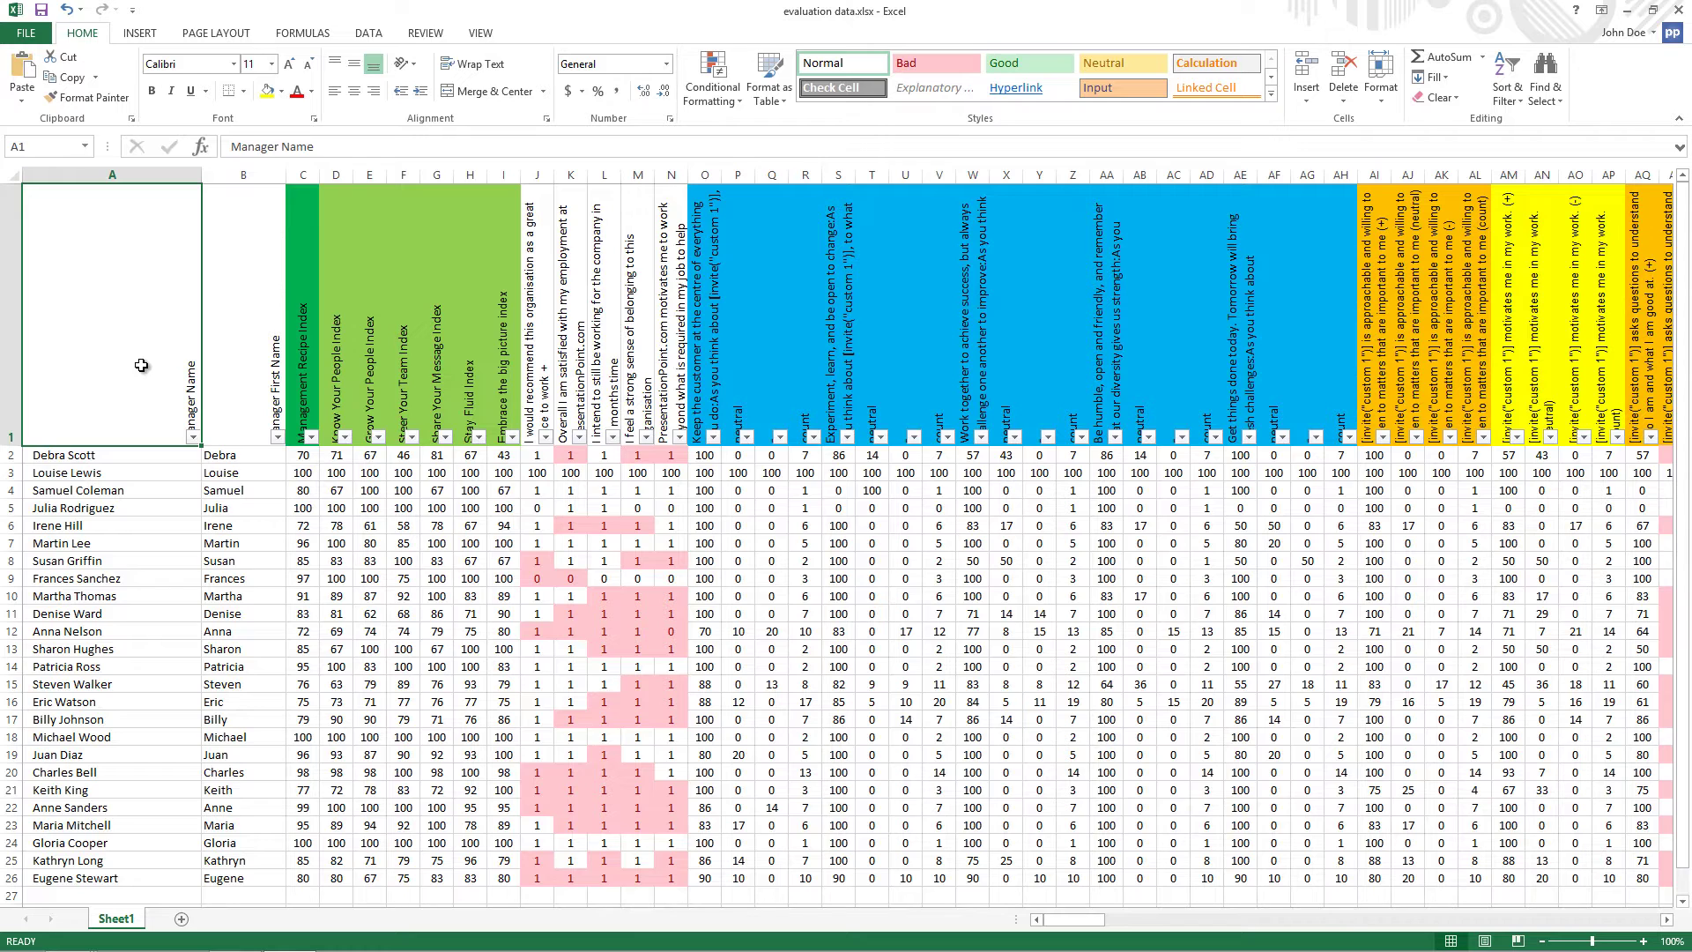
# Step: Review the Manager Name column and the first manager's score row, then switch to report template.pptx
pyautogui.click(86, 173)
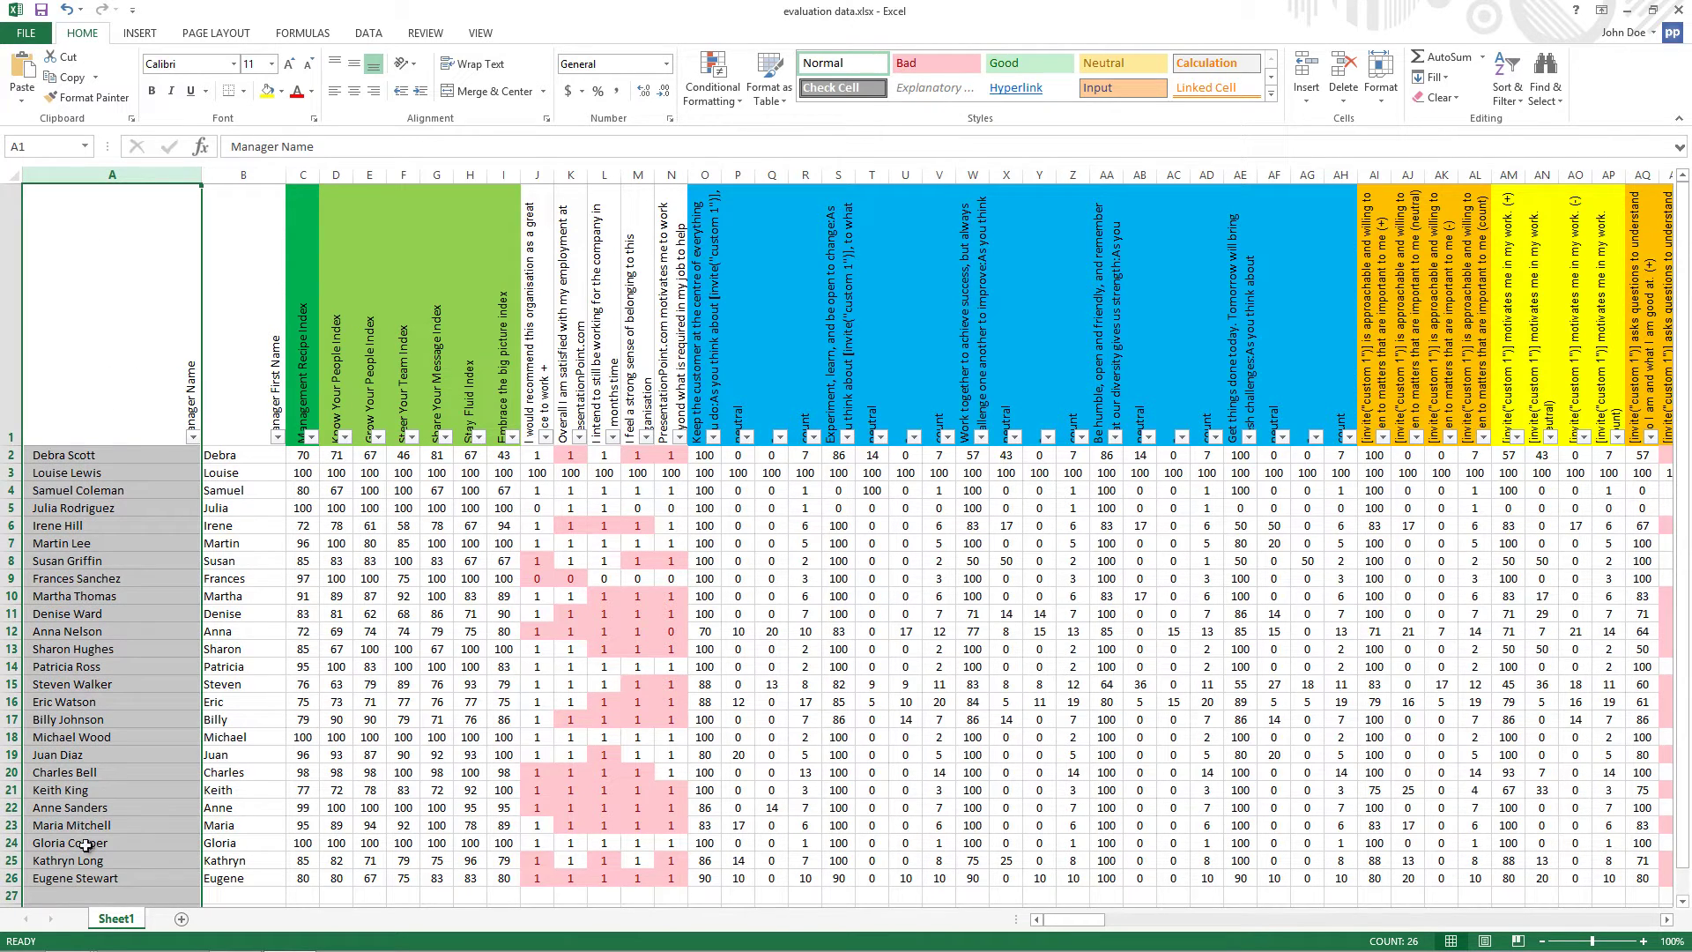
pyautogui.click(9, 454)
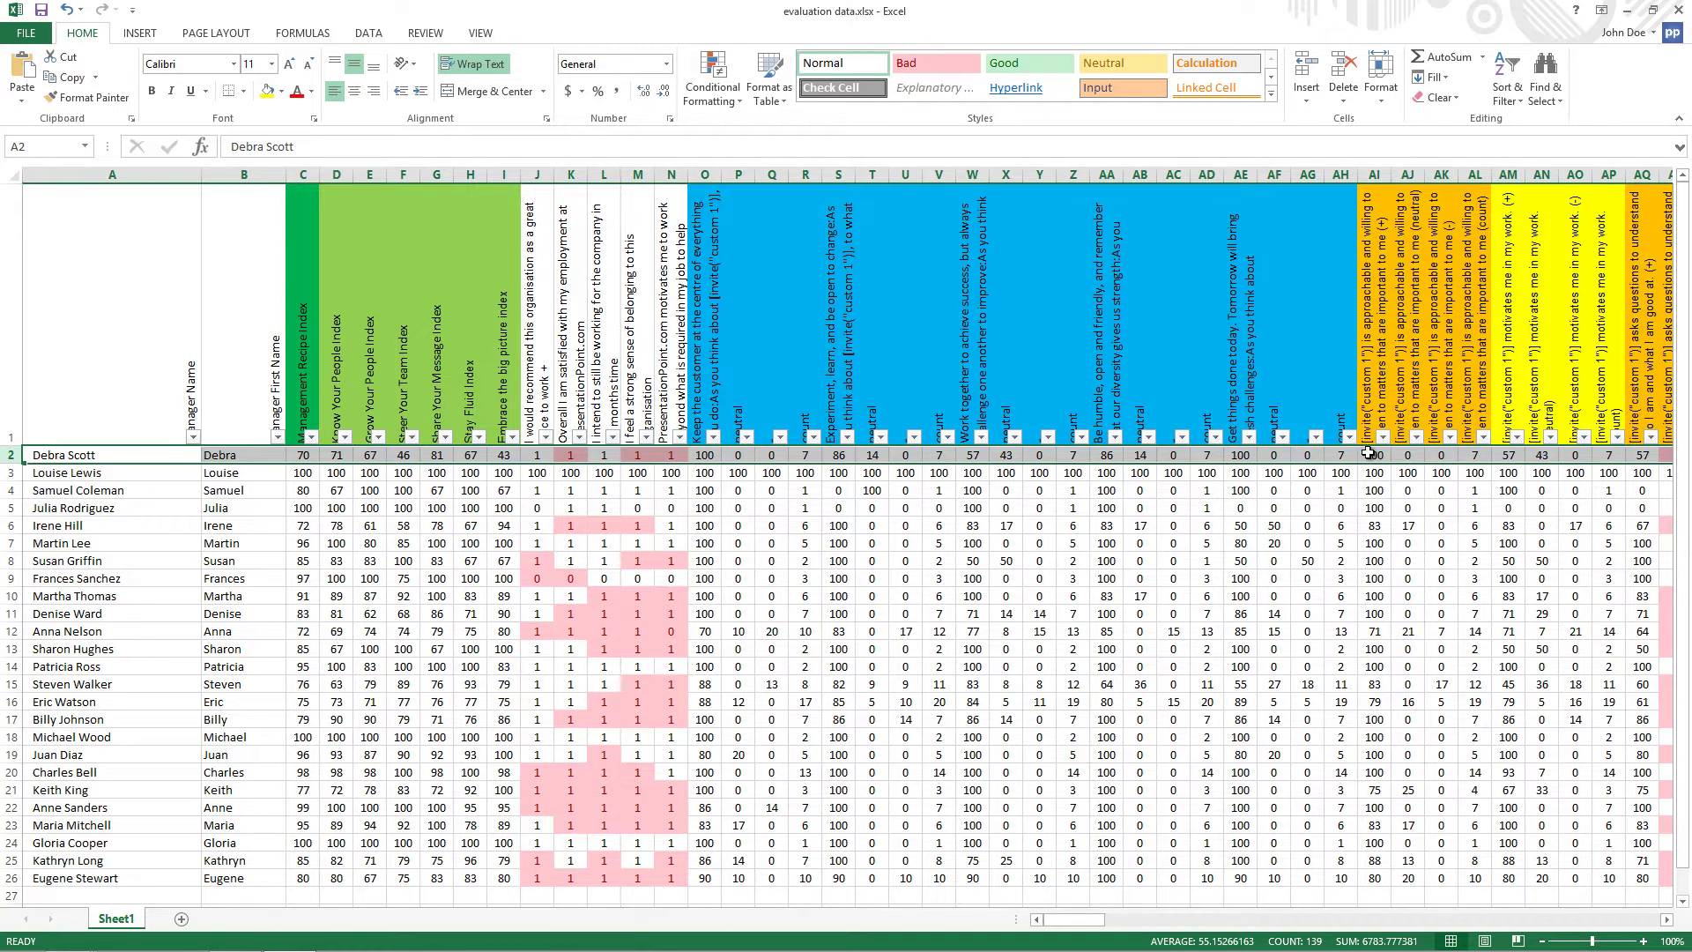
pyautogui.hotkey('alt', 'Tab')
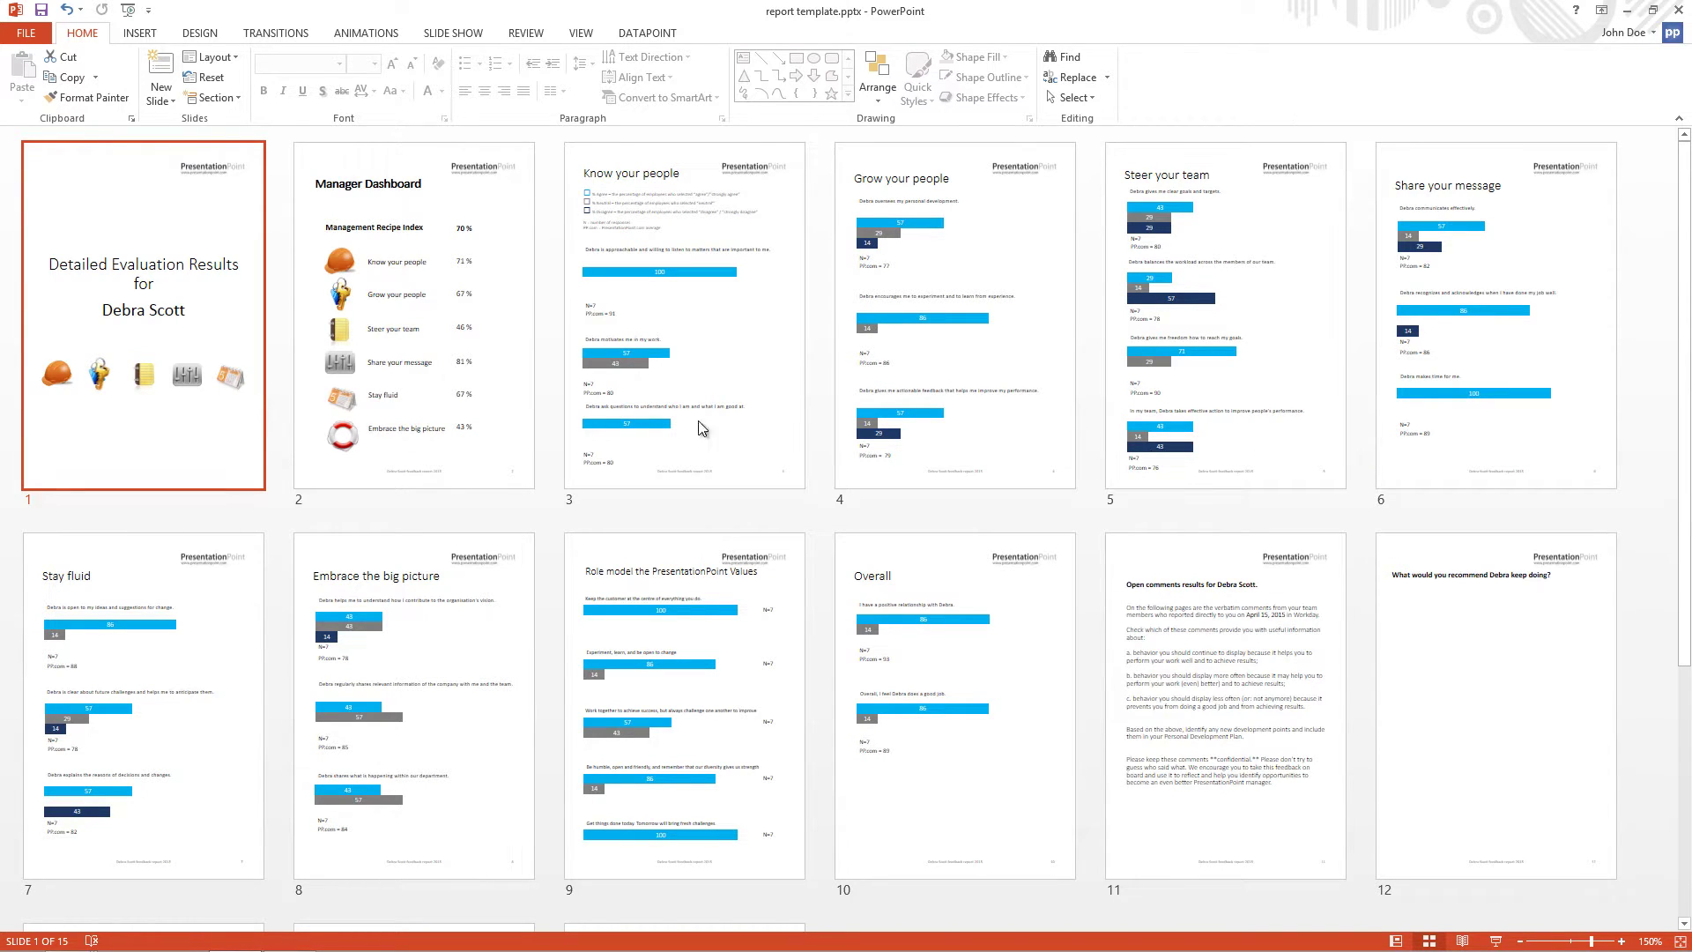
# Step: Open the title slide and inspect the evaluation file connection's source settings without changing them
pyautogui.doubleClick(221, 390)
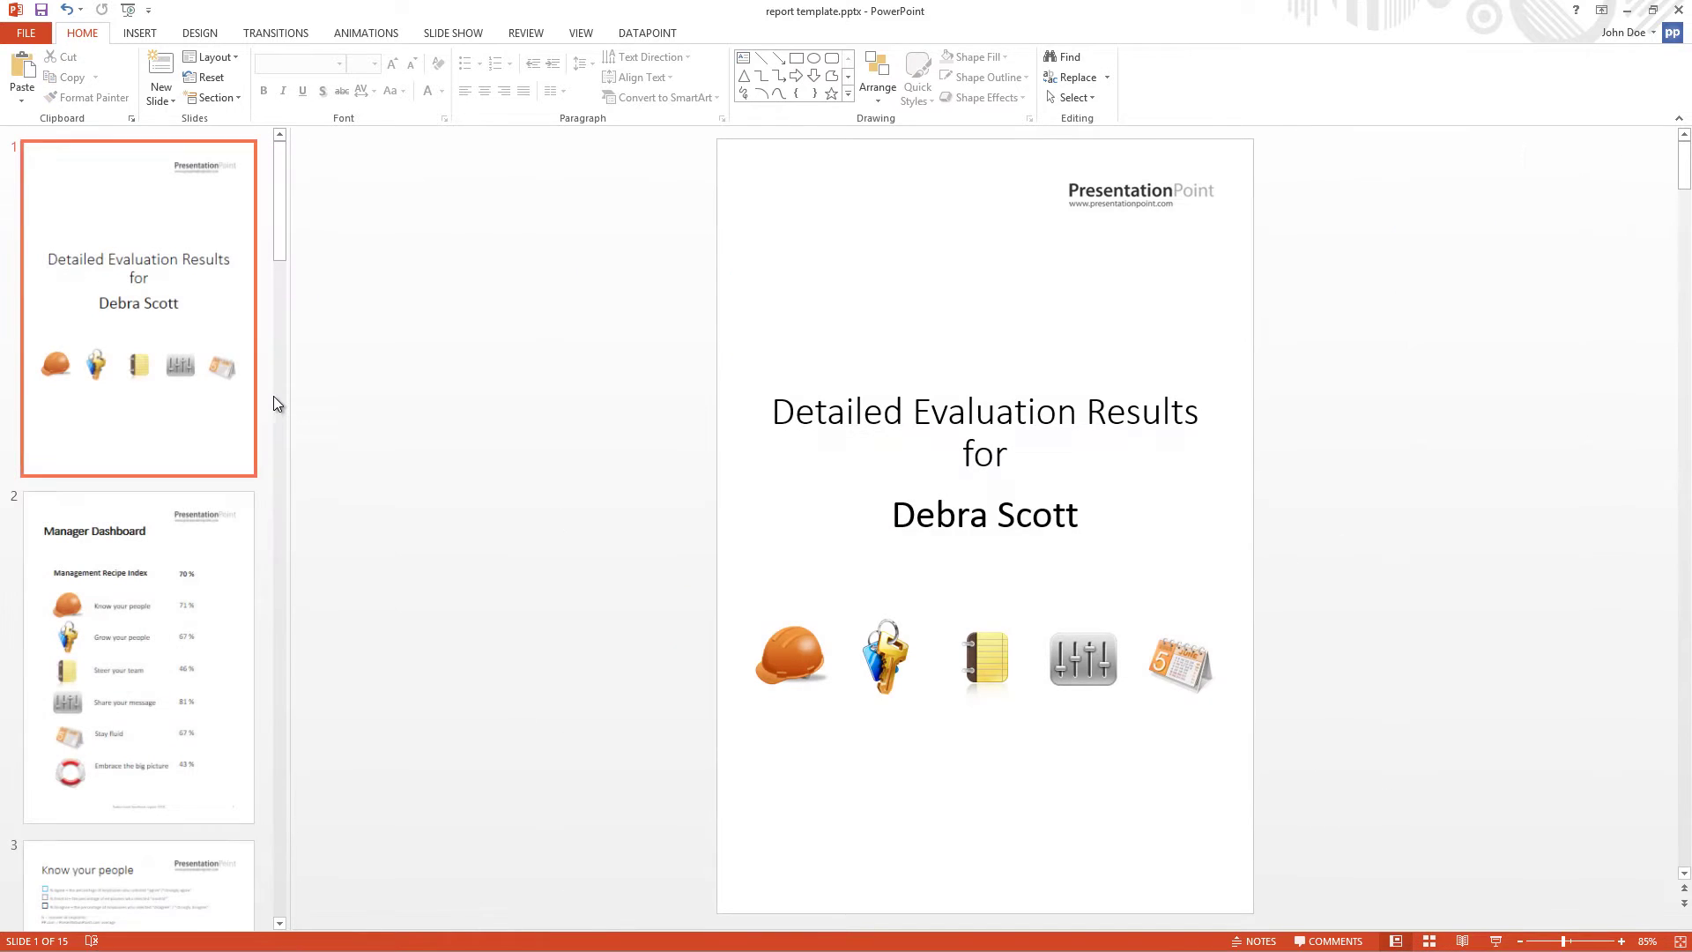
pyautogui.click(648, 35)
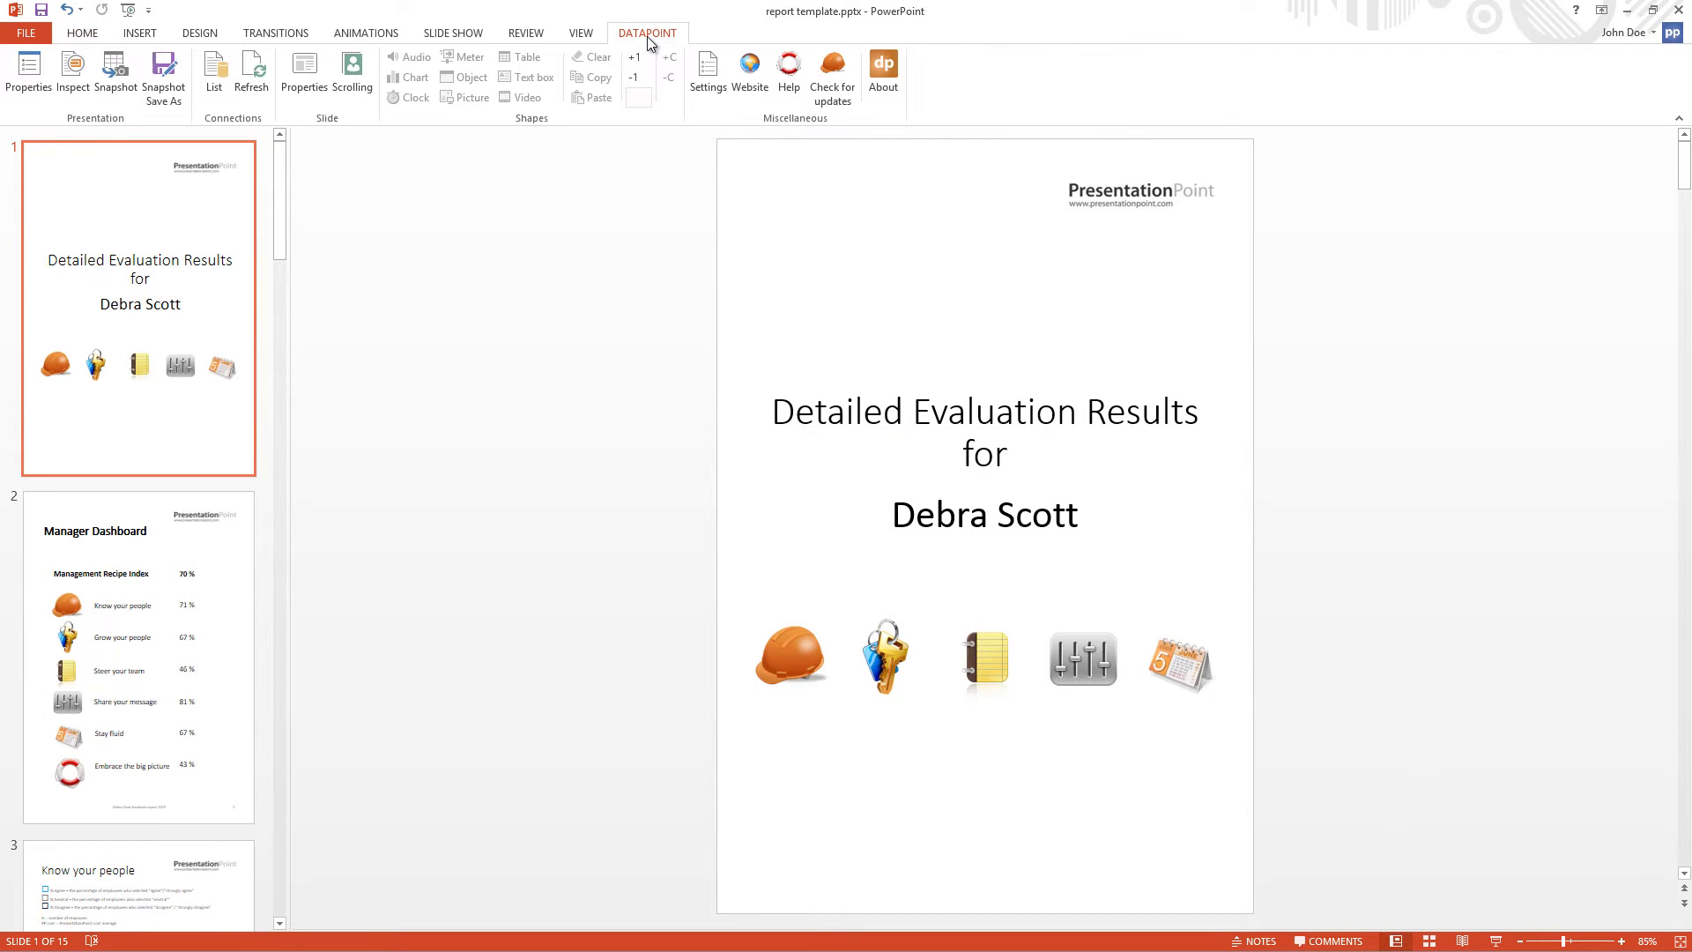
pyautogui.click(213, 74)
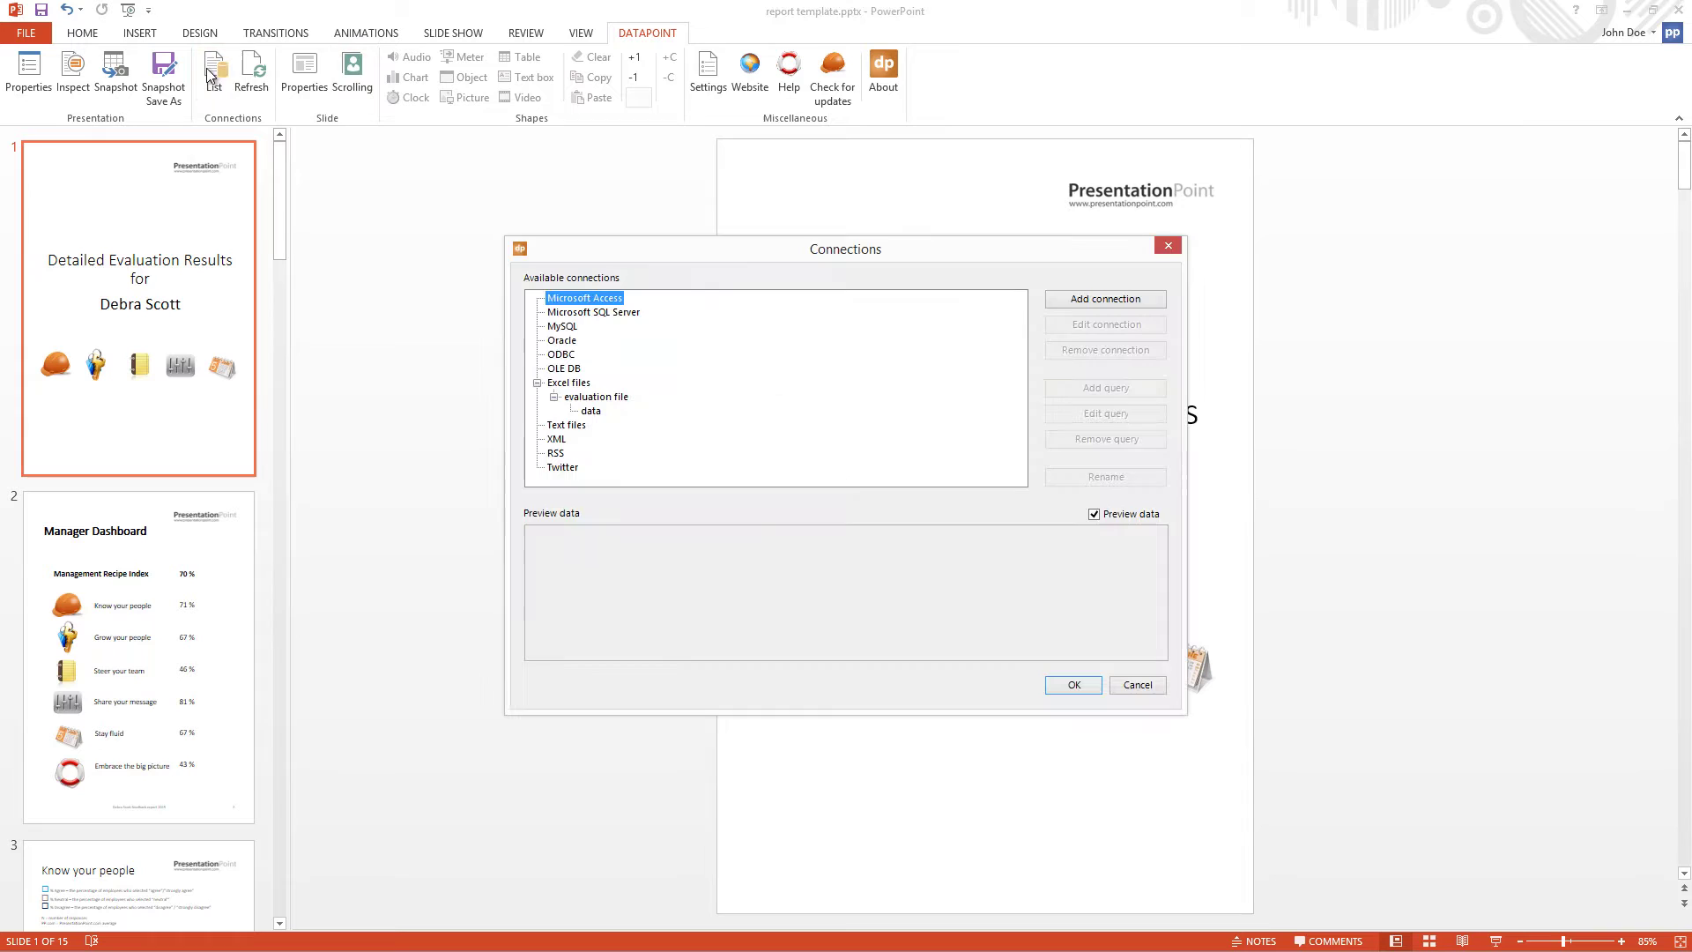
pyautogui.click(590, 398)
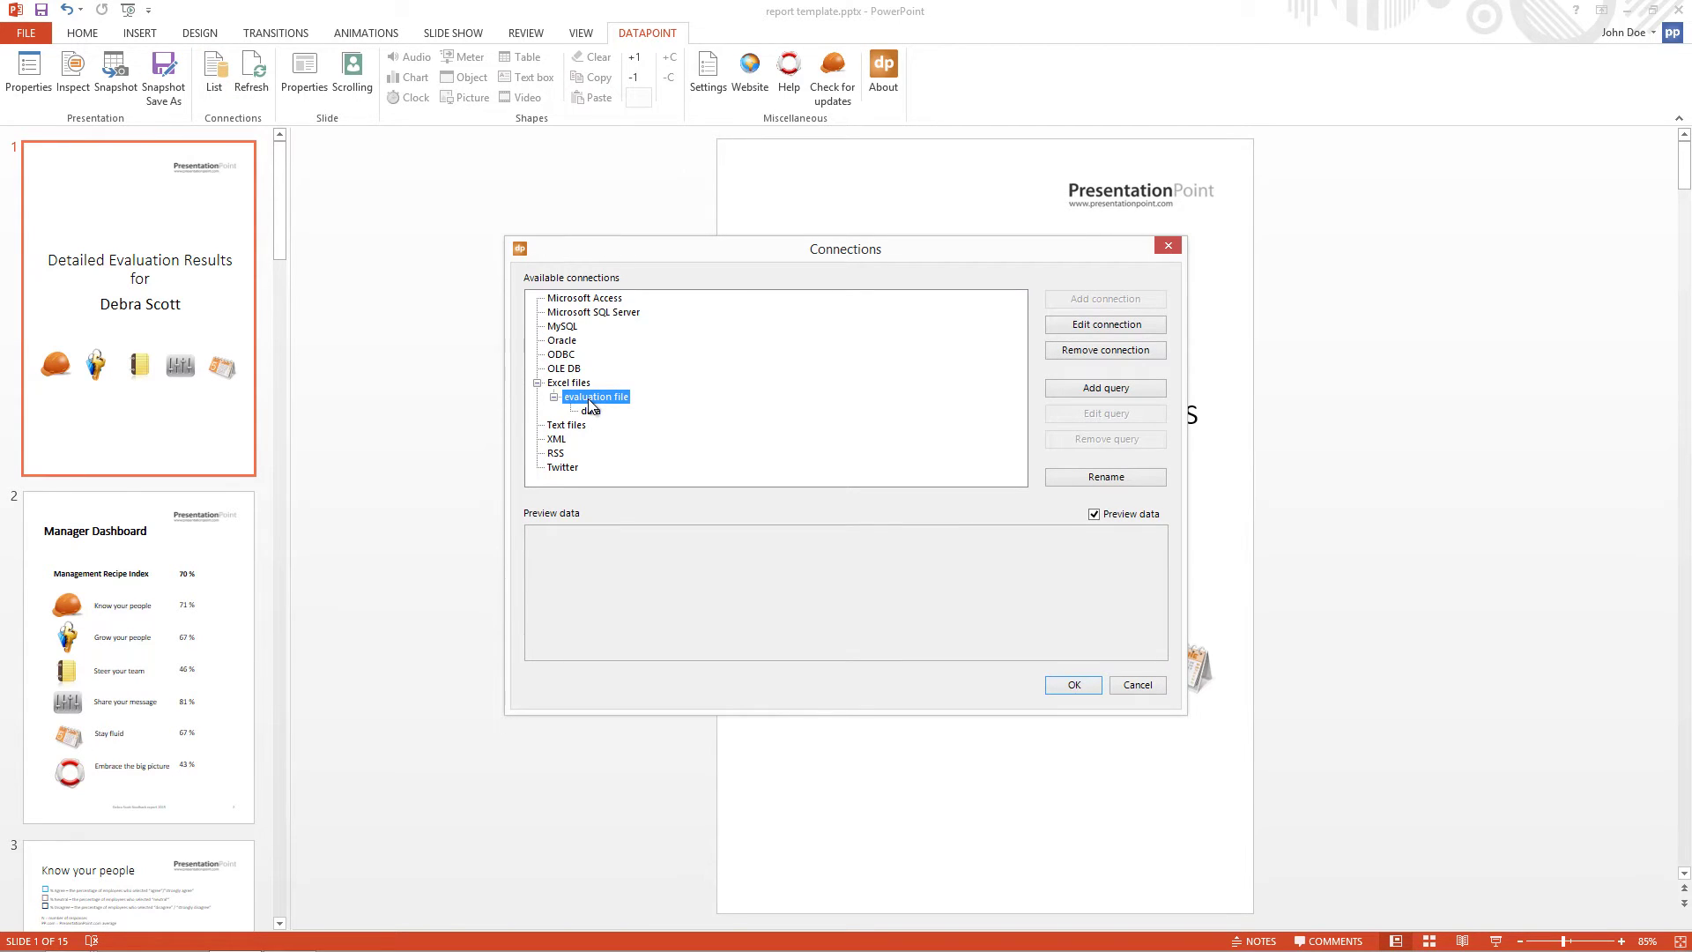
pyautogui.click(1066, 328)
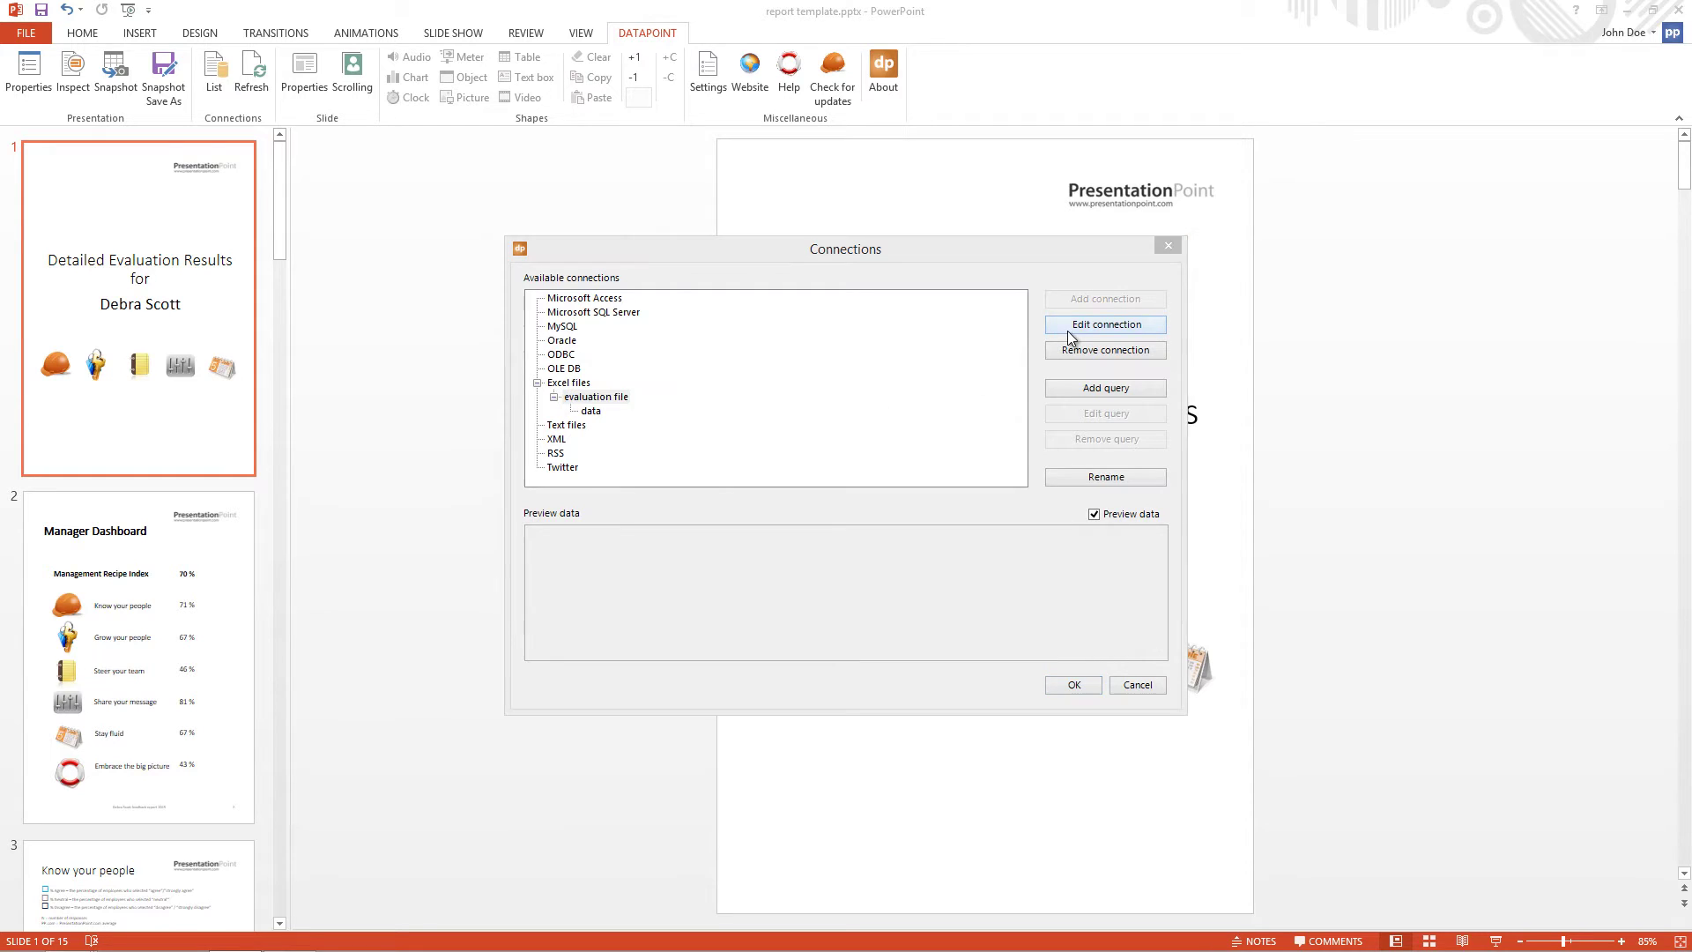
pyautogui.click(1002, 500)
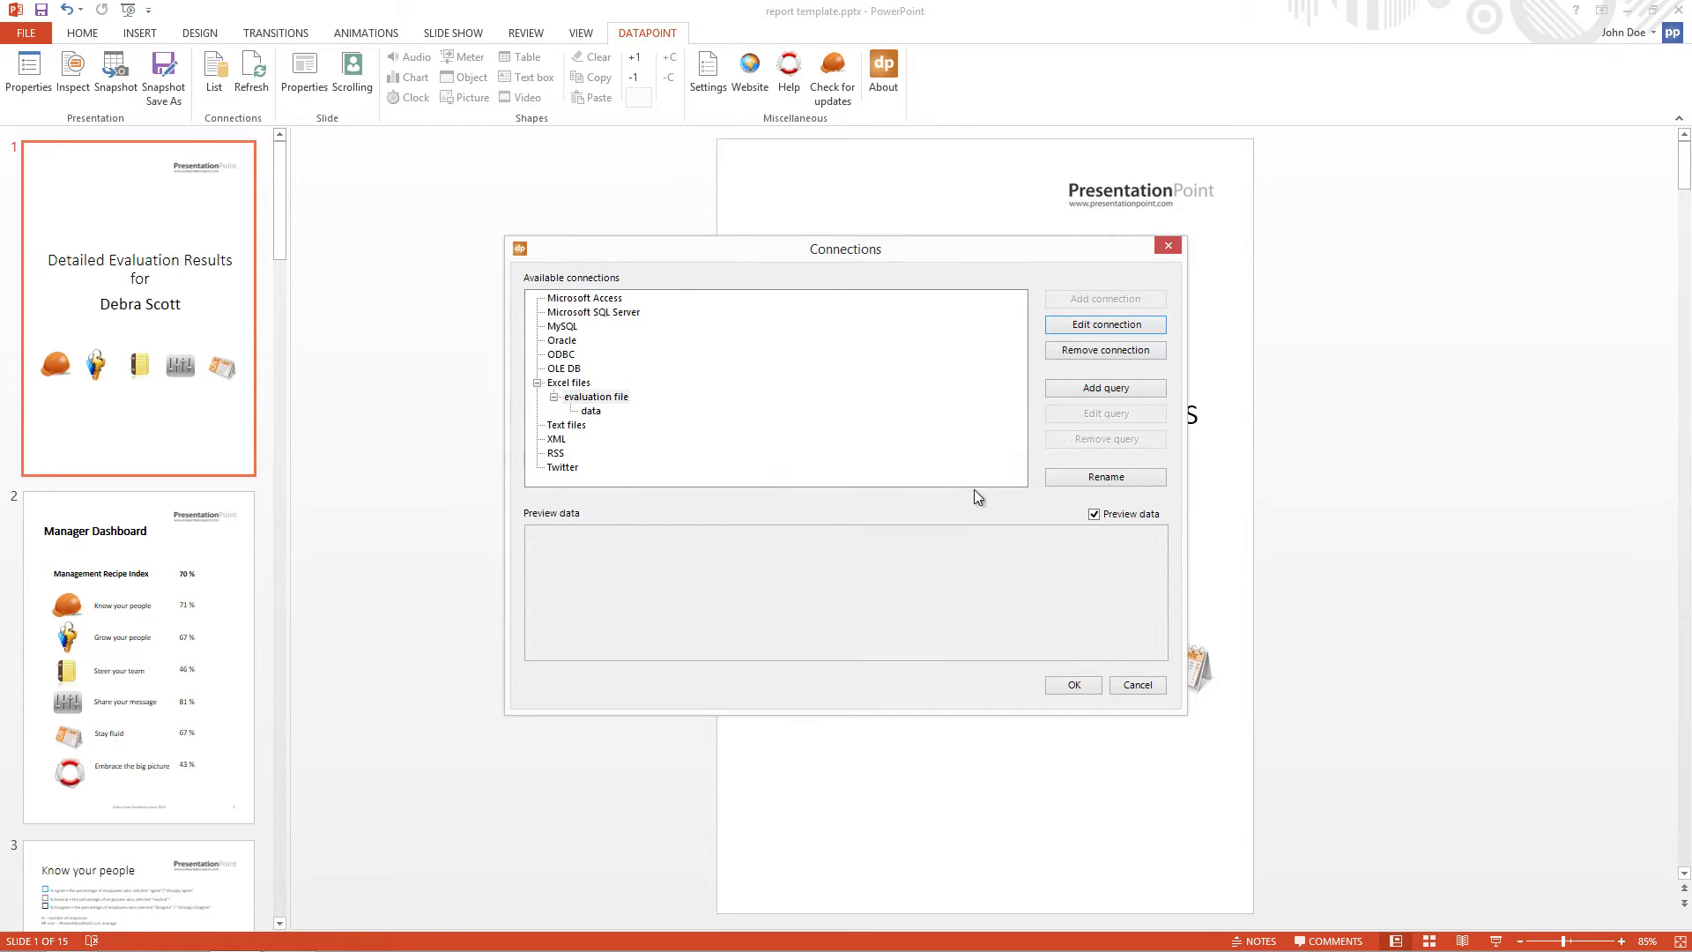
# Step: Confirm the data query reads Sheet1 range A1:DZ100 with first-row field names, leaving it unchanged
pyautogui.click(594, 411)
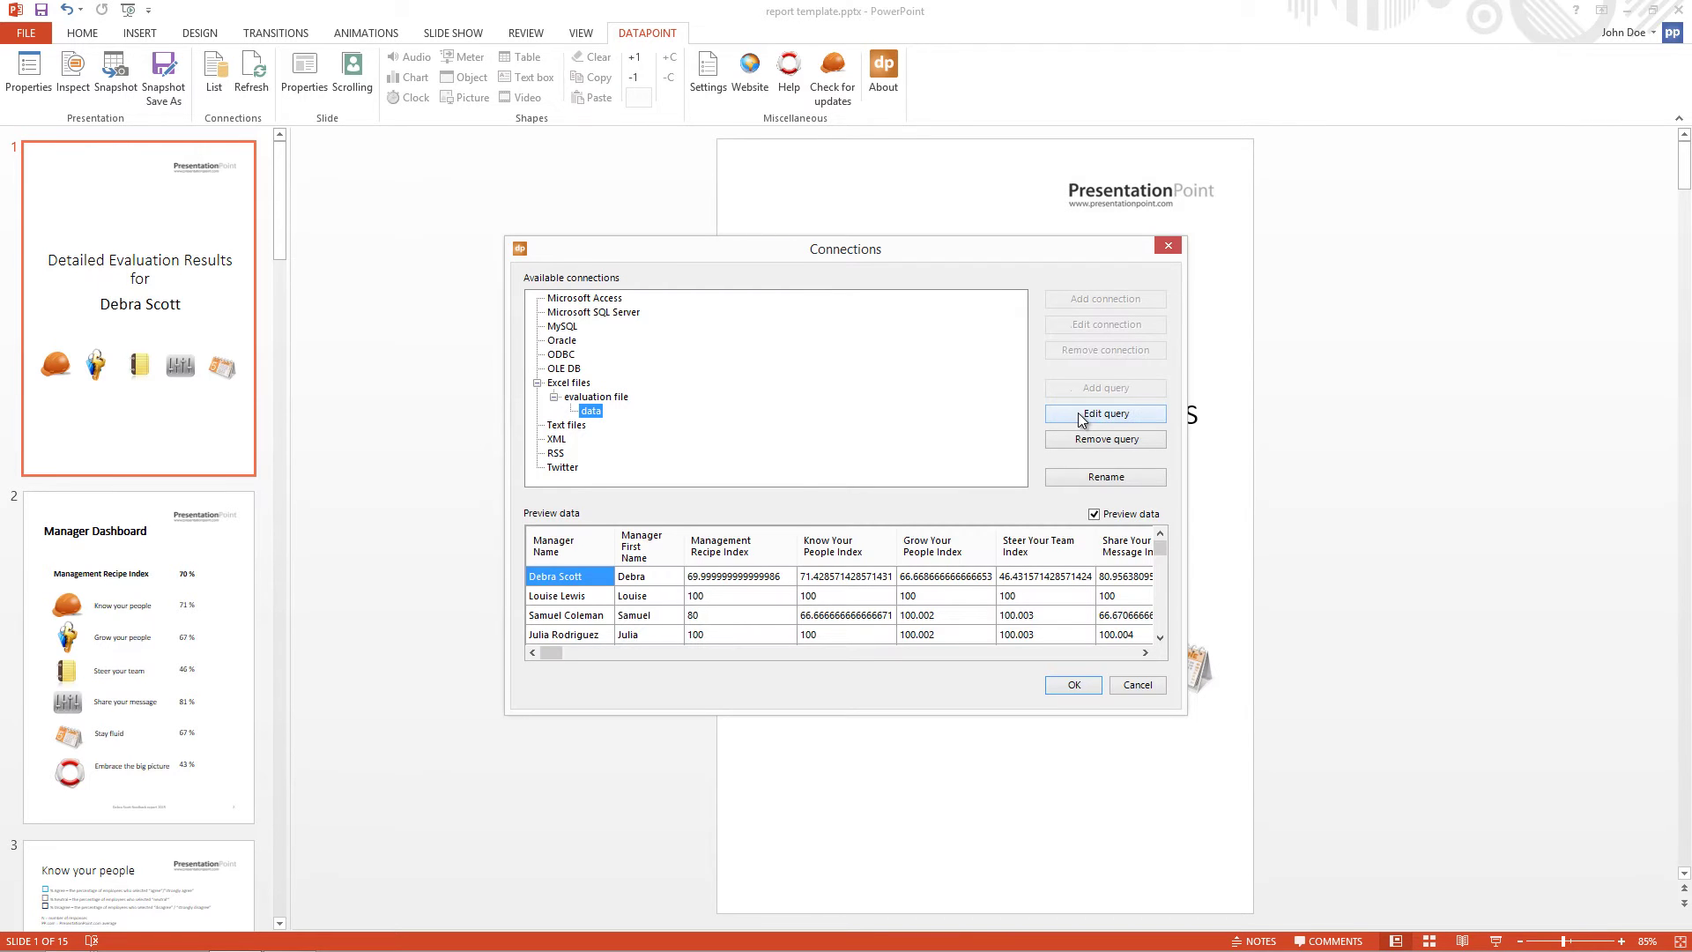
pyautogui.click(1078, 414)
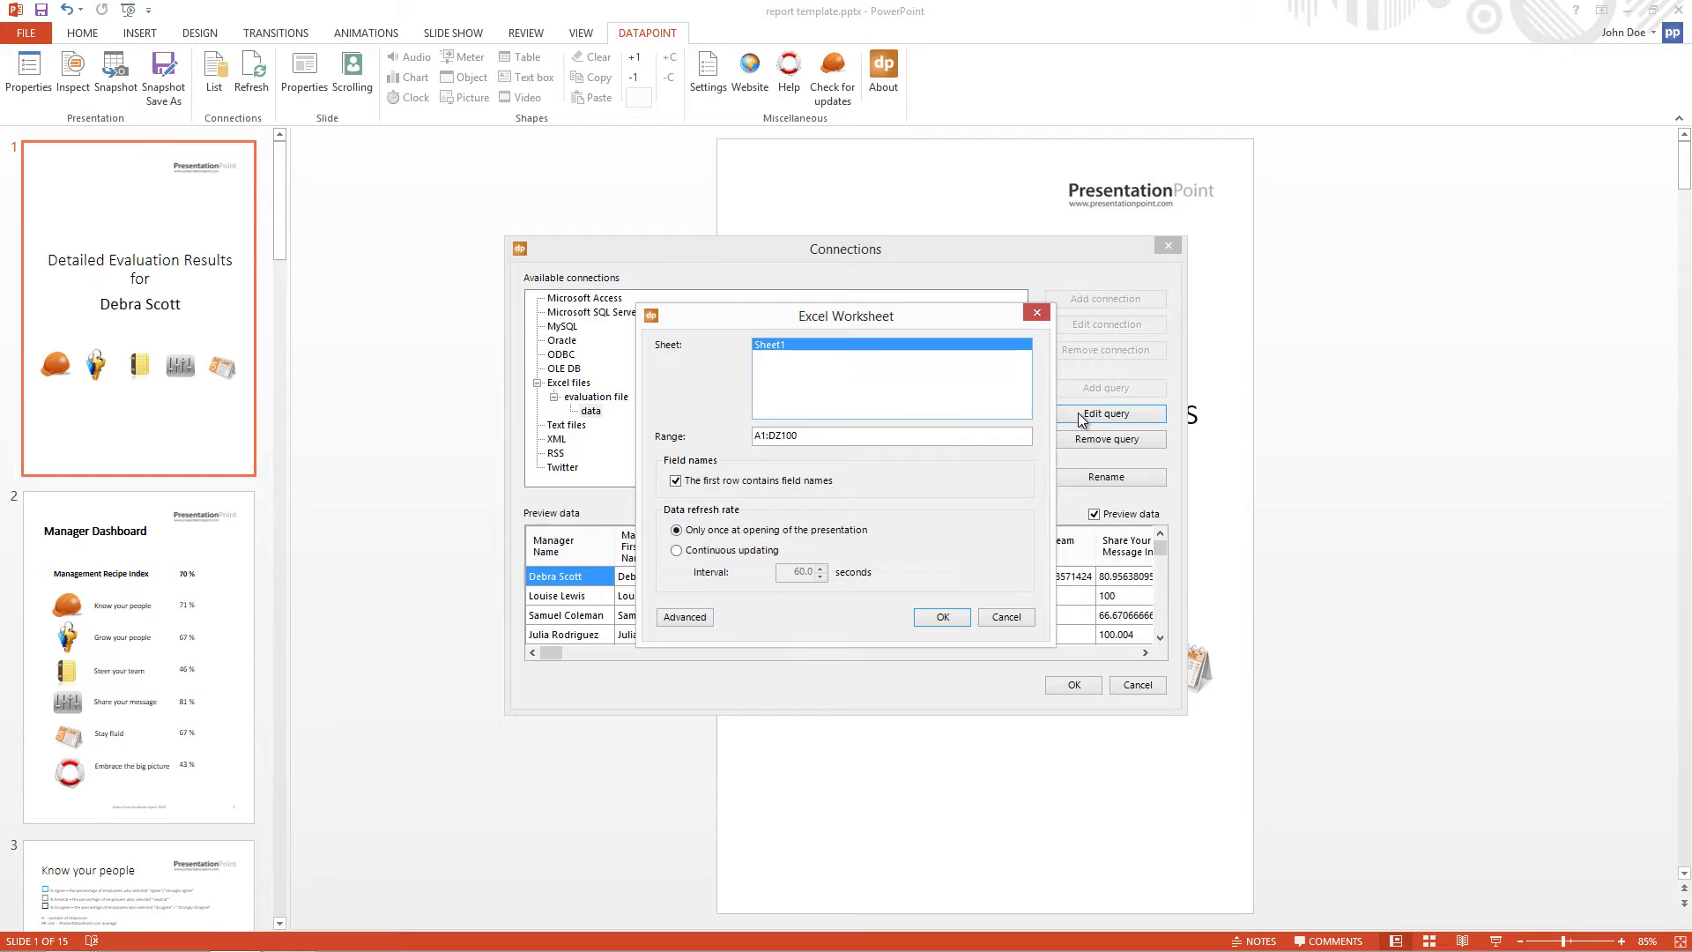
pyautogui.click(983, 619)
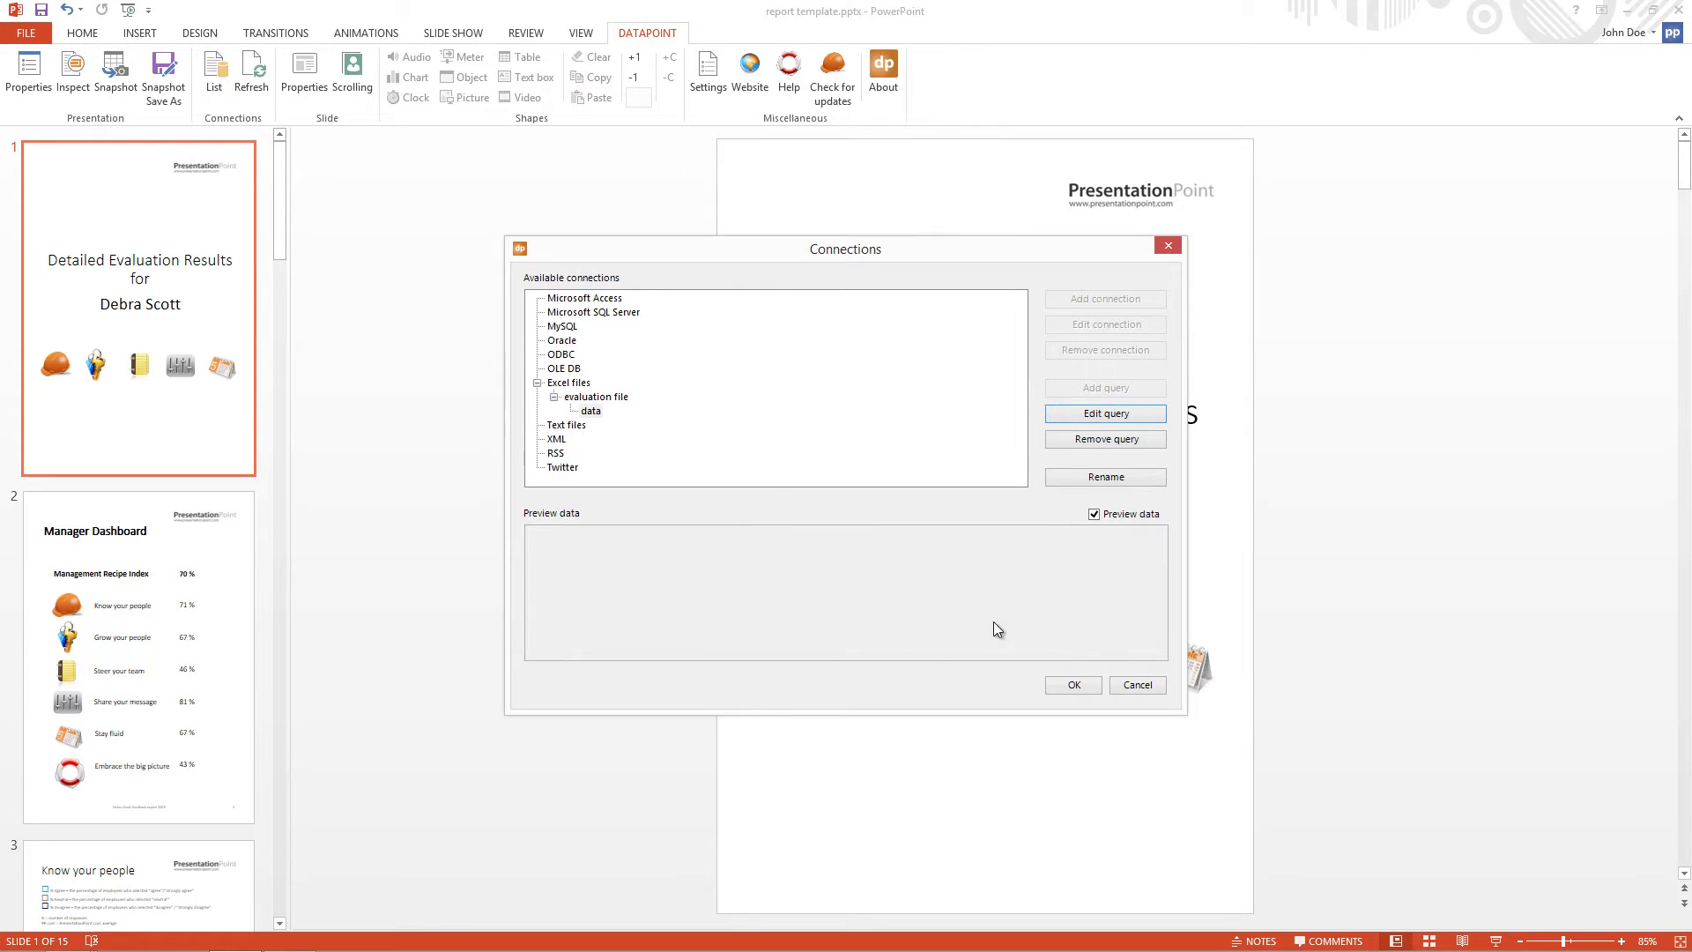
pyautogui.click(1136, 685)
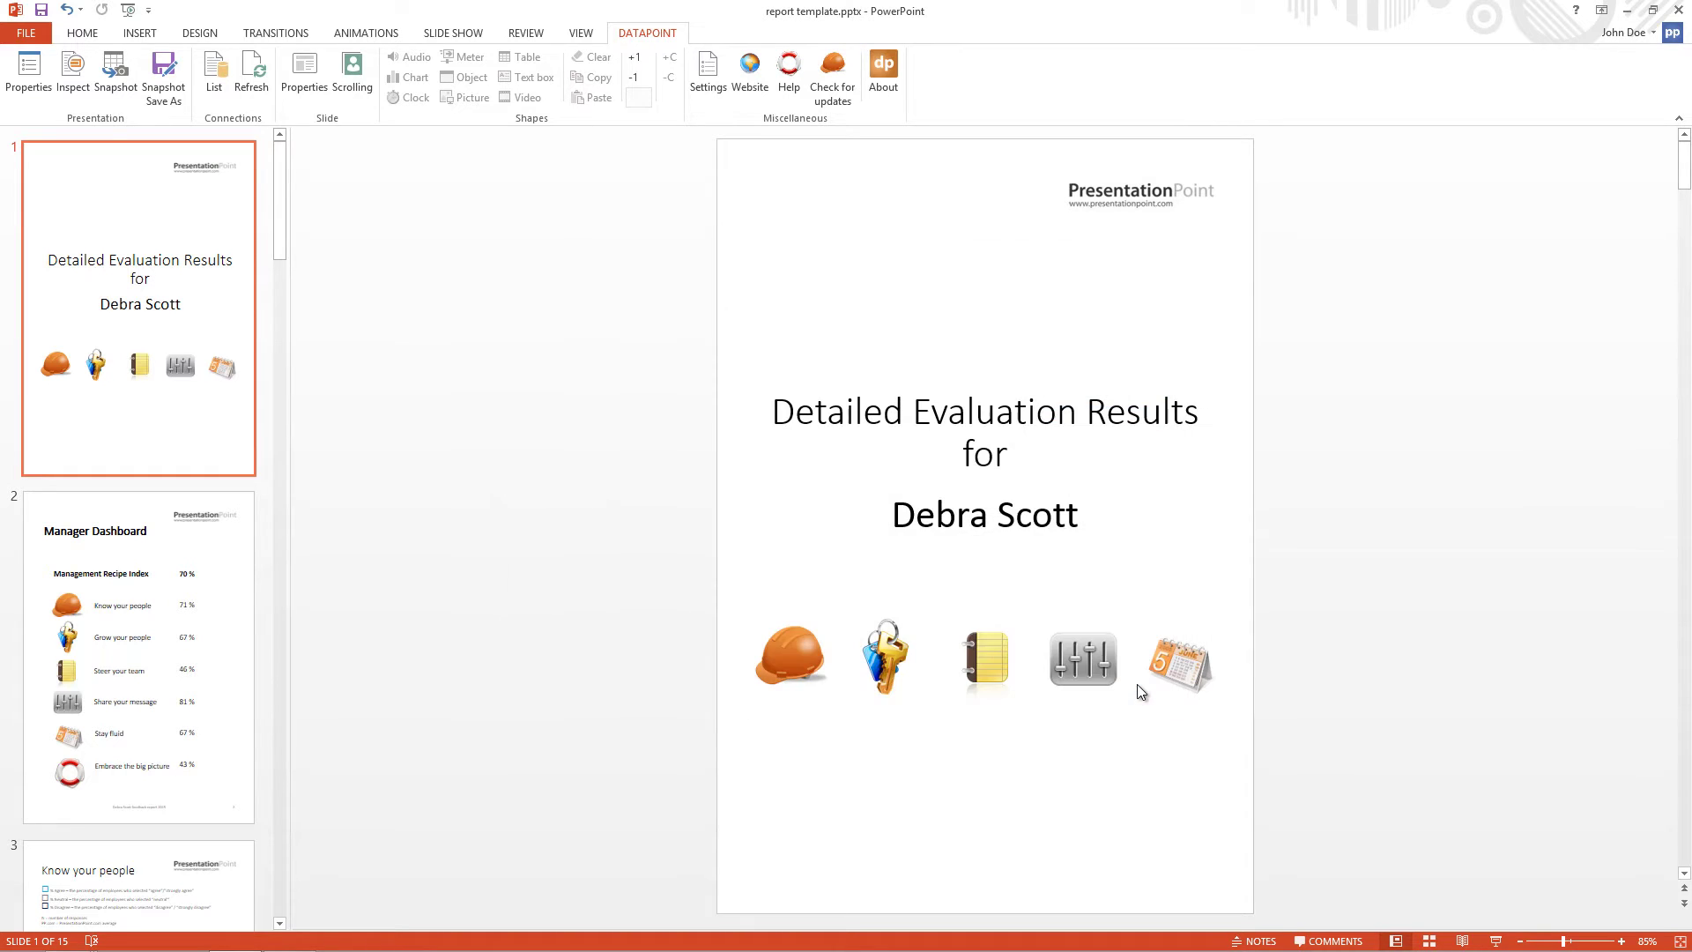
# Step: Check that the title slide's manager name links to the Manager Name column, previewing later rows
pyautogui.click(1044, 548)
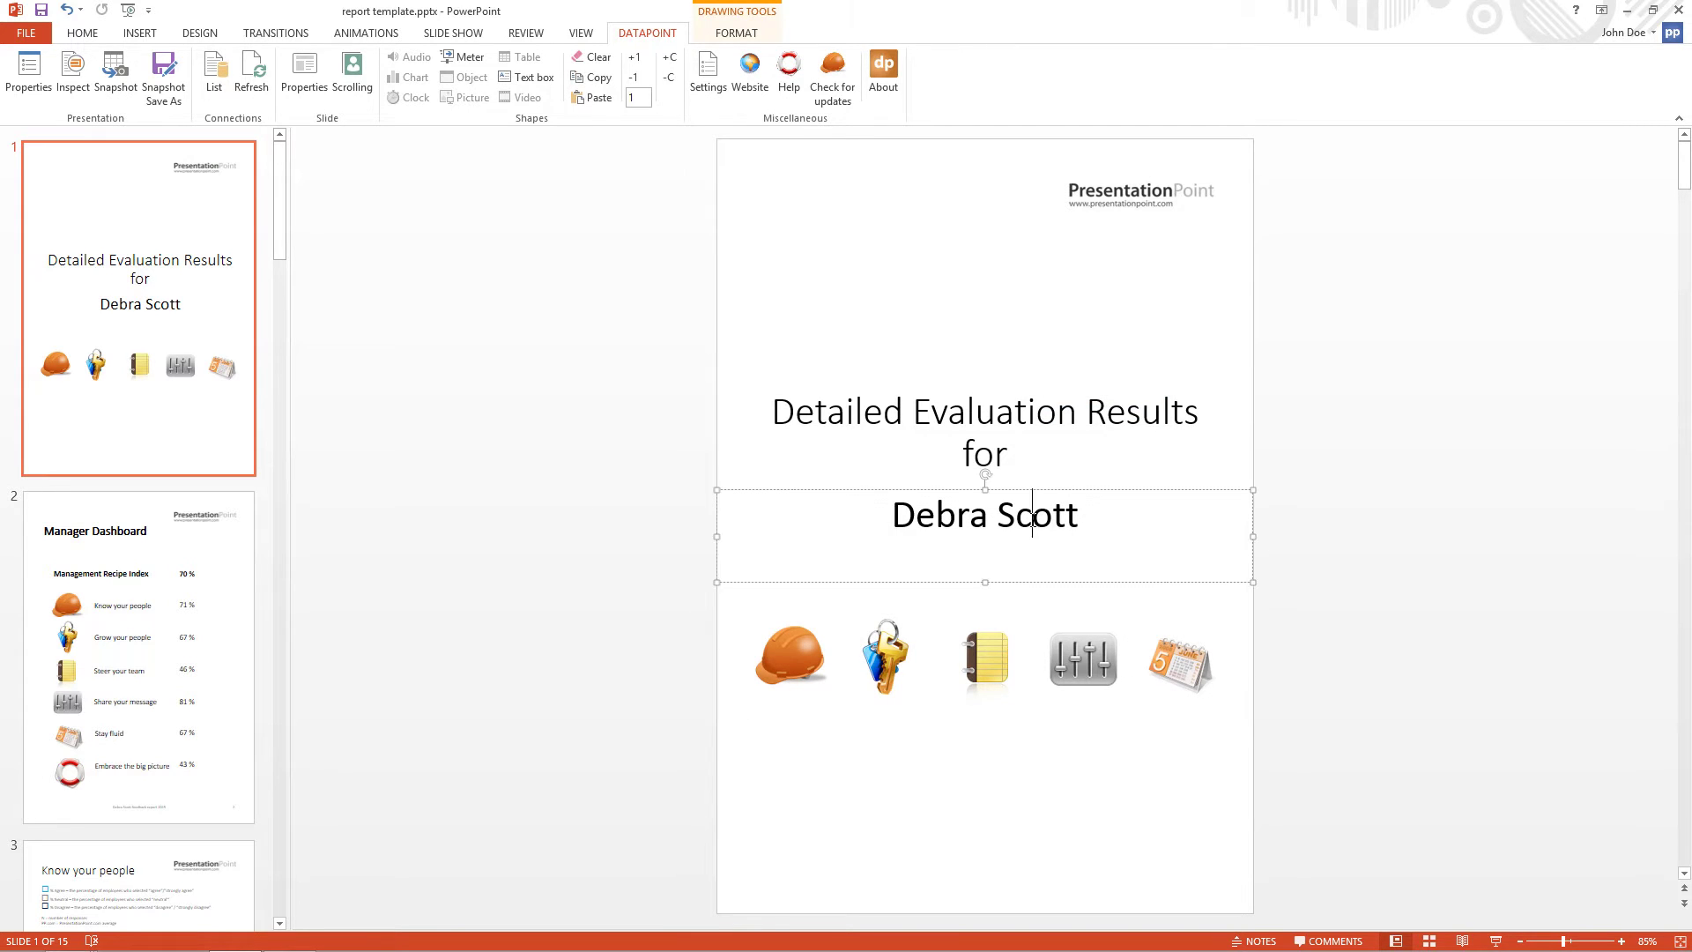
pyautogui.click(545, 81)
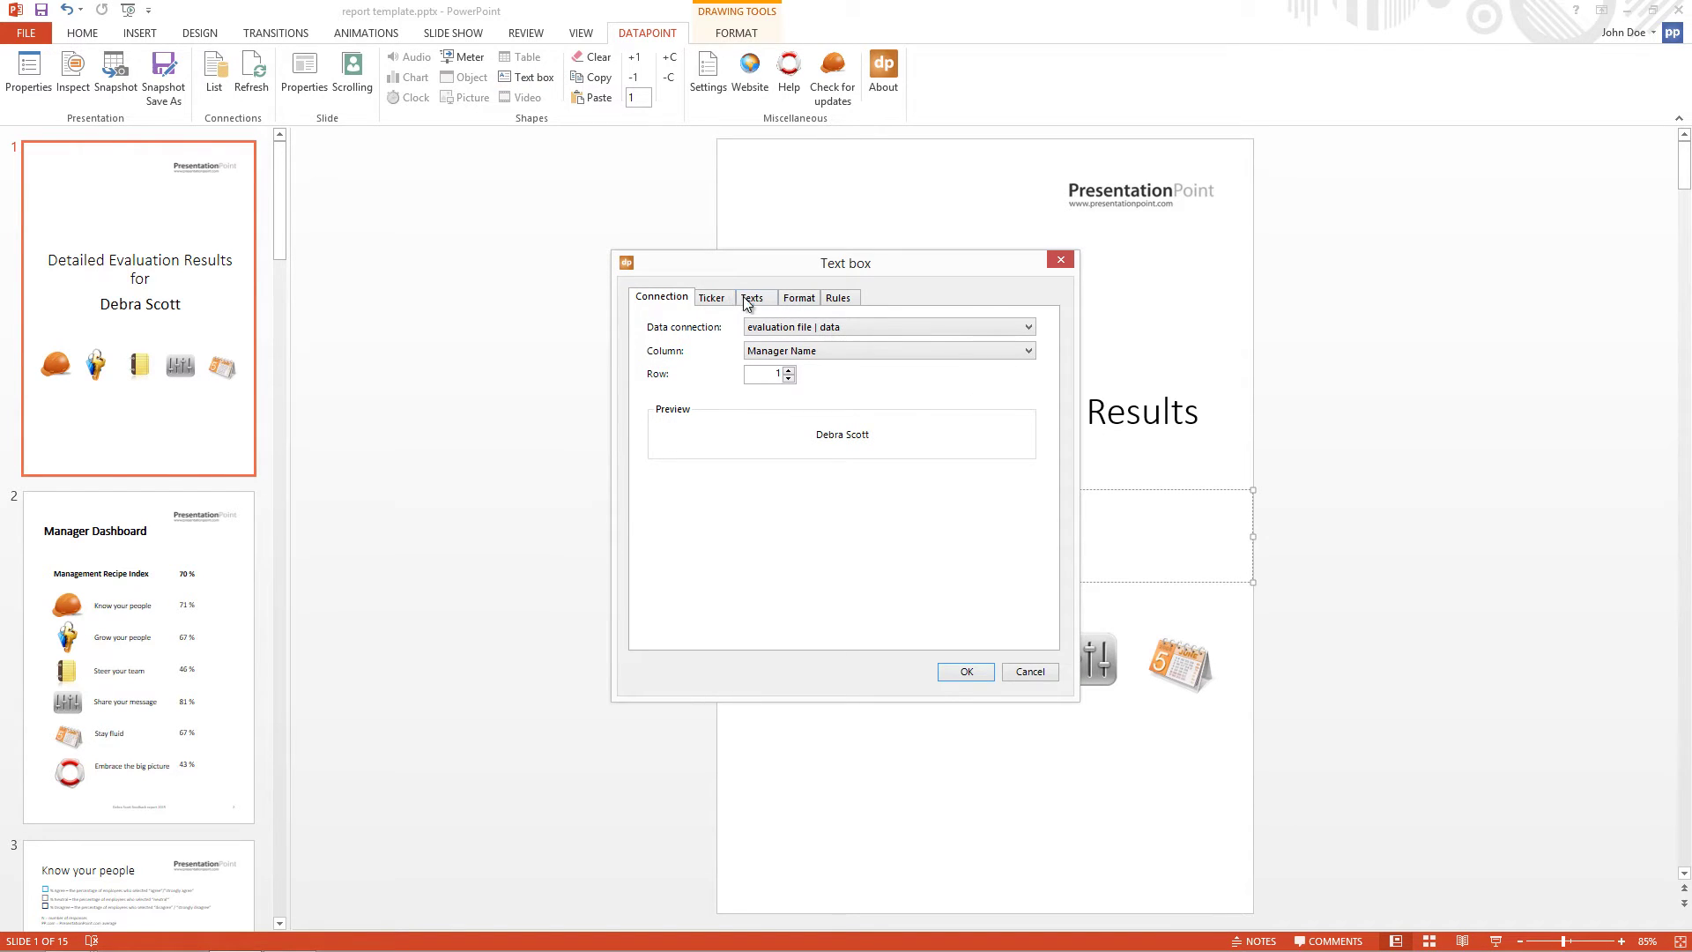
pyautogui.click(1028, 351)
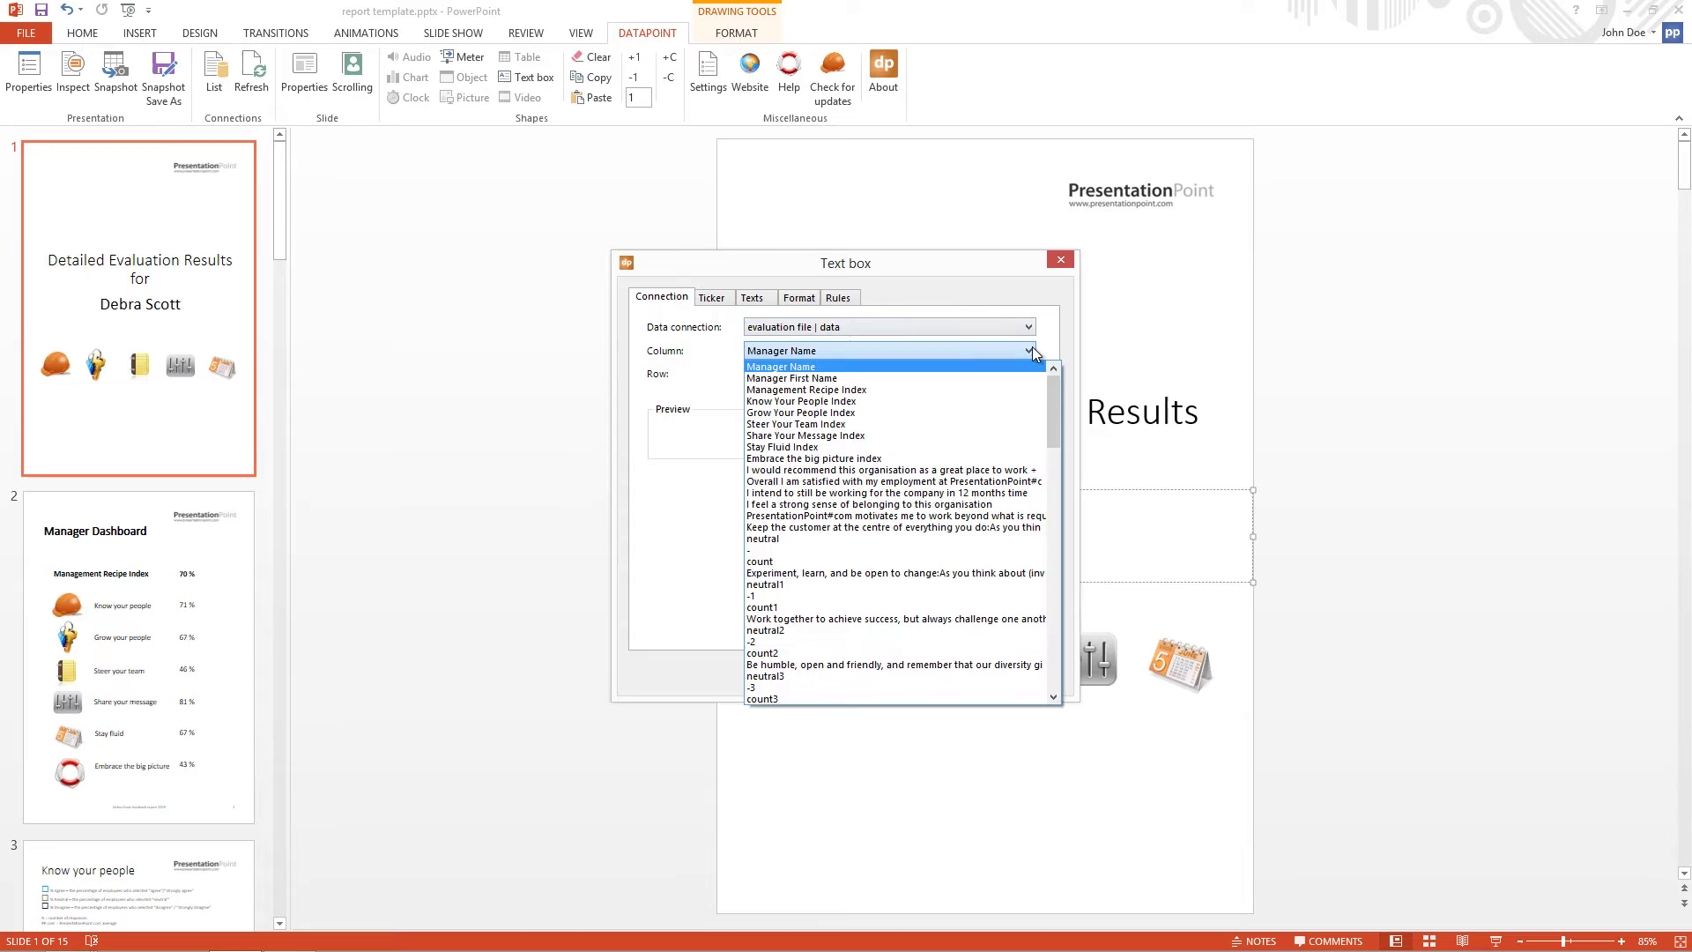
pyautogui.click(1032, 350)
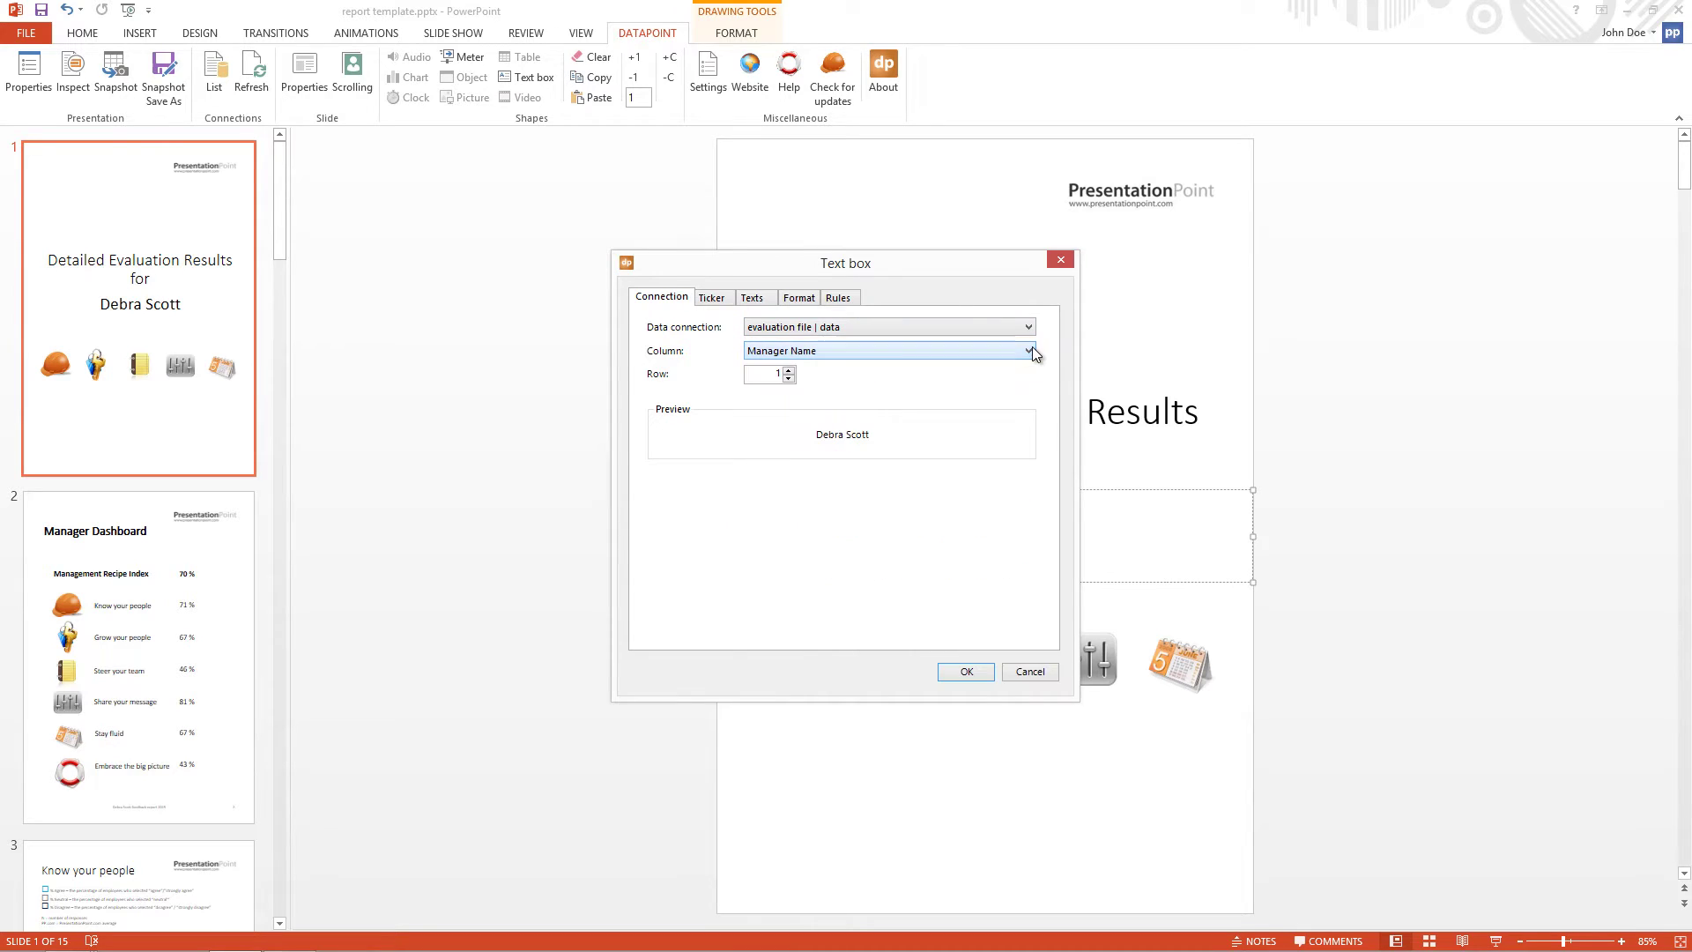
pyautogui.click(787, 371)
pyautogui.click(787, 371)
pyautogui.click(786, 371)
pyautogui.click(786, 379)
pyautogui.doubleClick(785, 381)
pyautogui.click(943, 670)
# Step: On slide 2, Manager Dashboard, verify the 70 % box links to Management Recipe Index
pyautogui.click(151, 620)
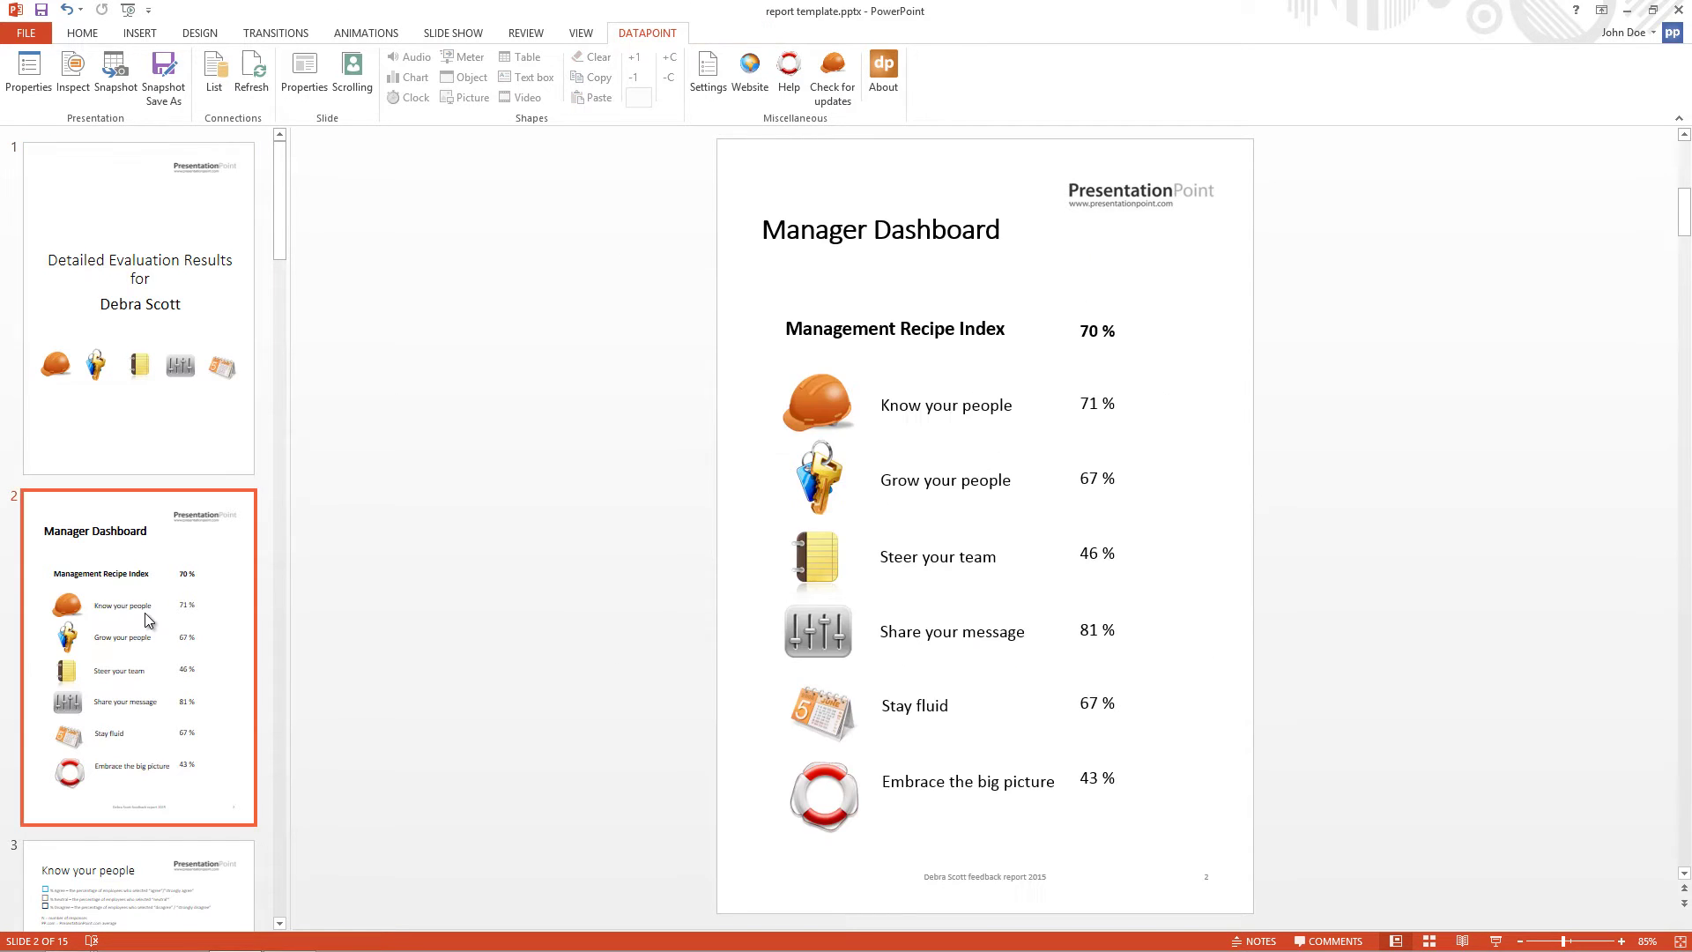
pyautogui.click(1079, 333)
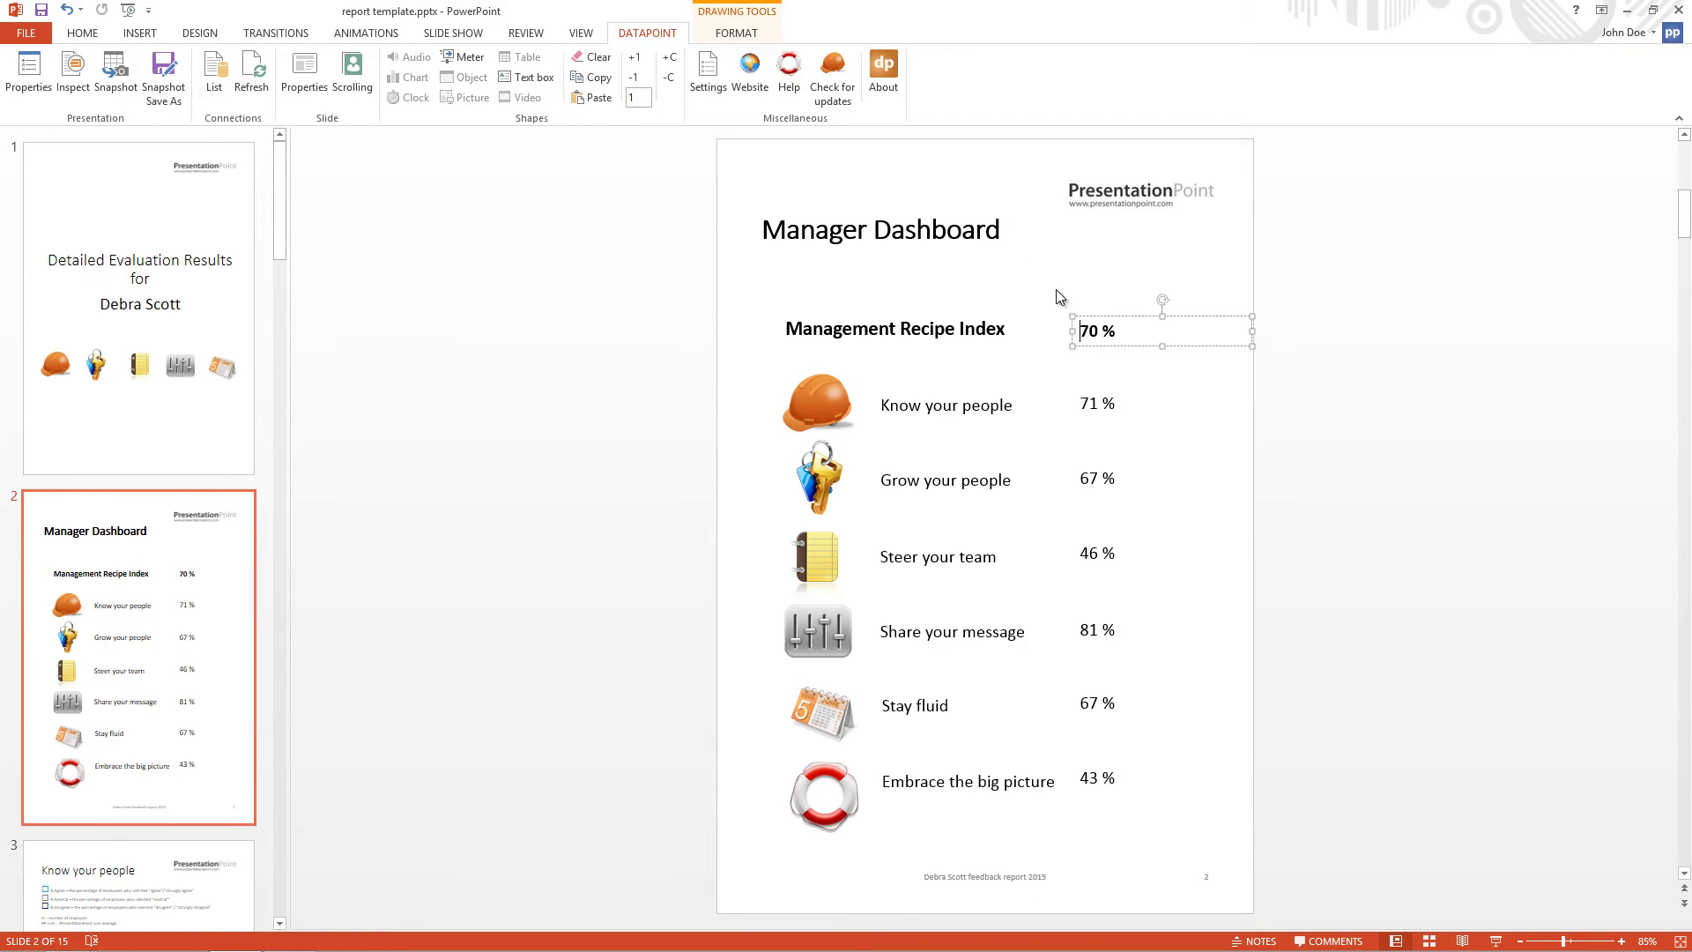
pyautogui.click(528, 77)
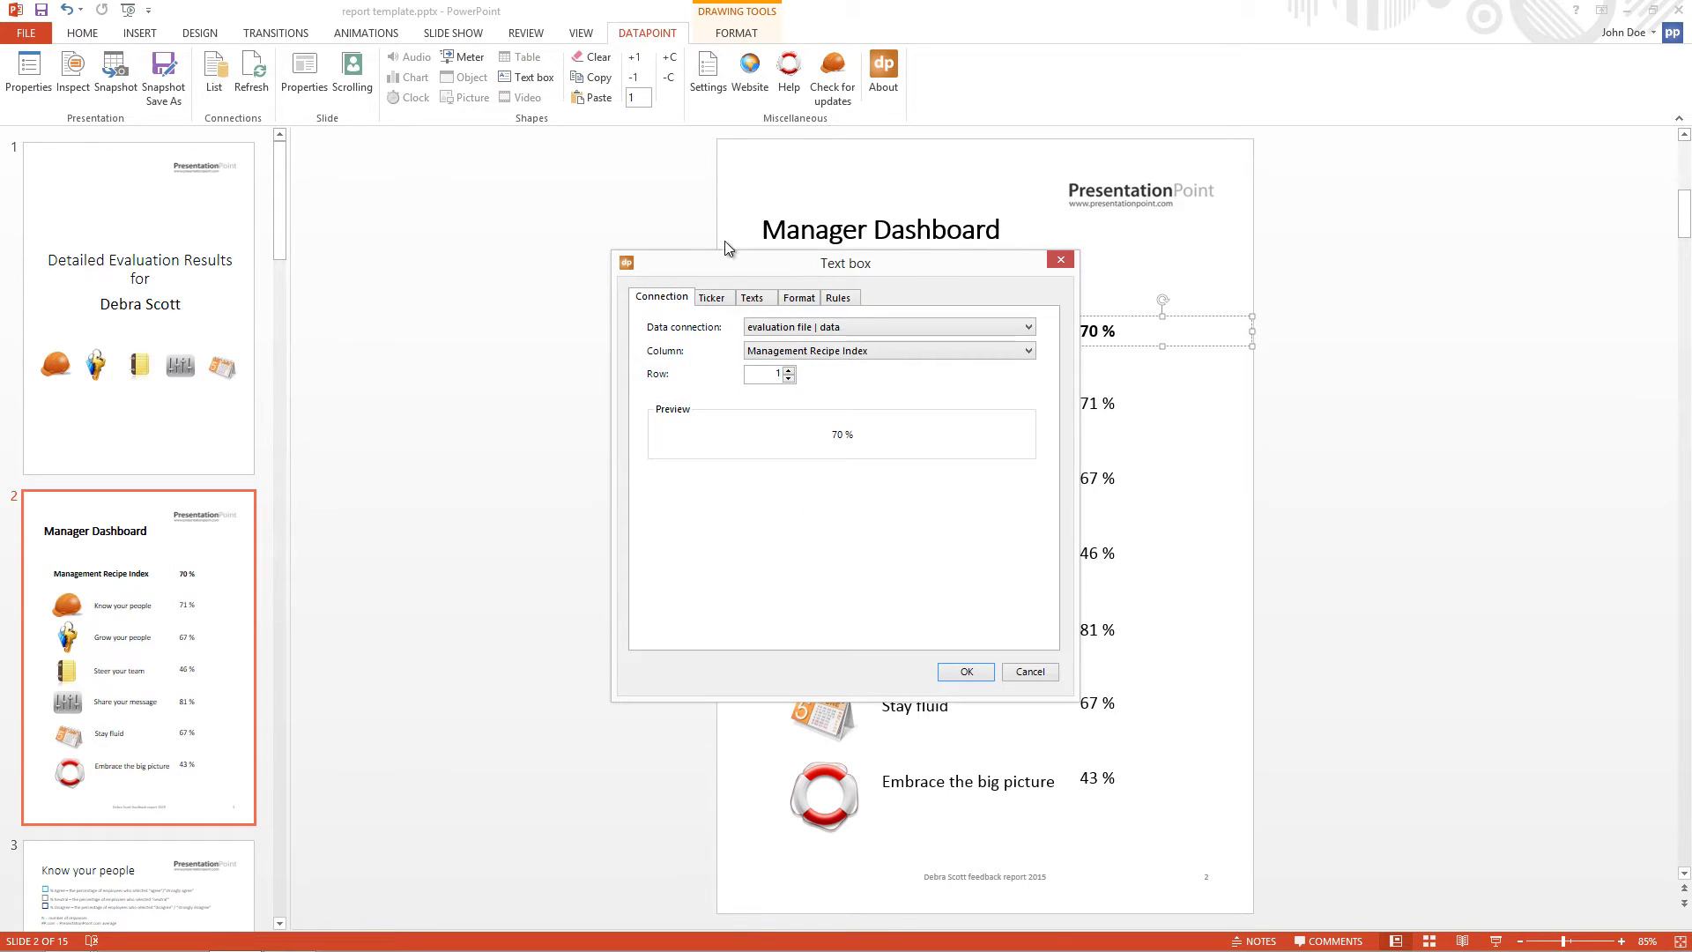
pyautogui.click(774, 352)
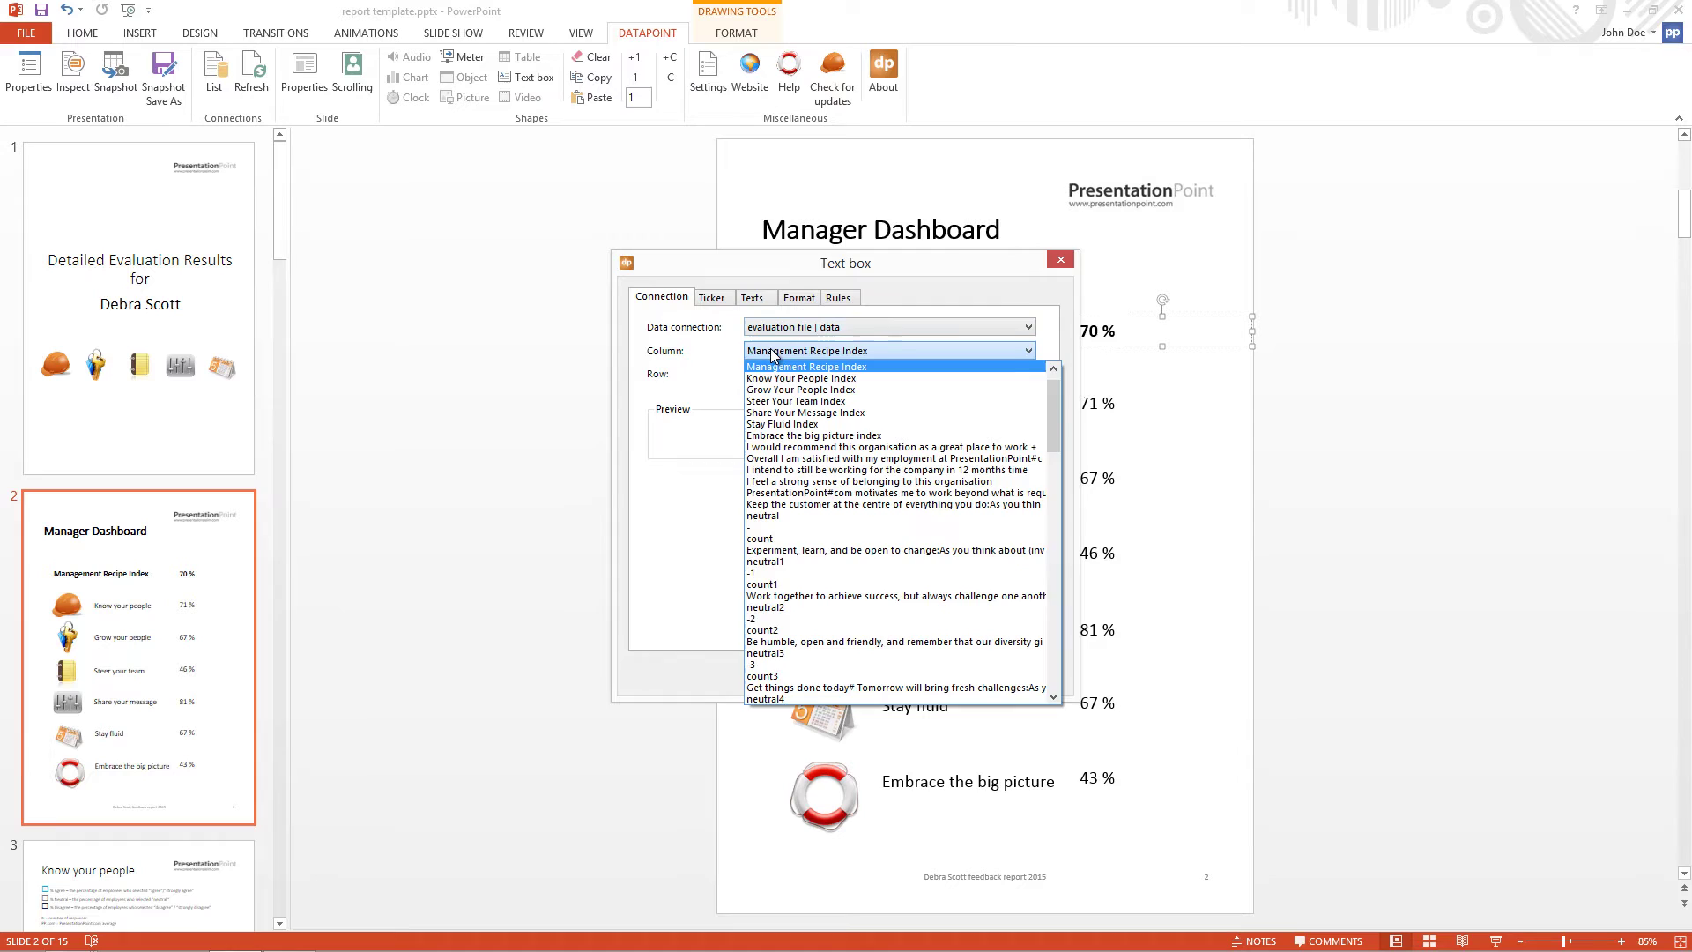
pyautogui.click(774, 355)
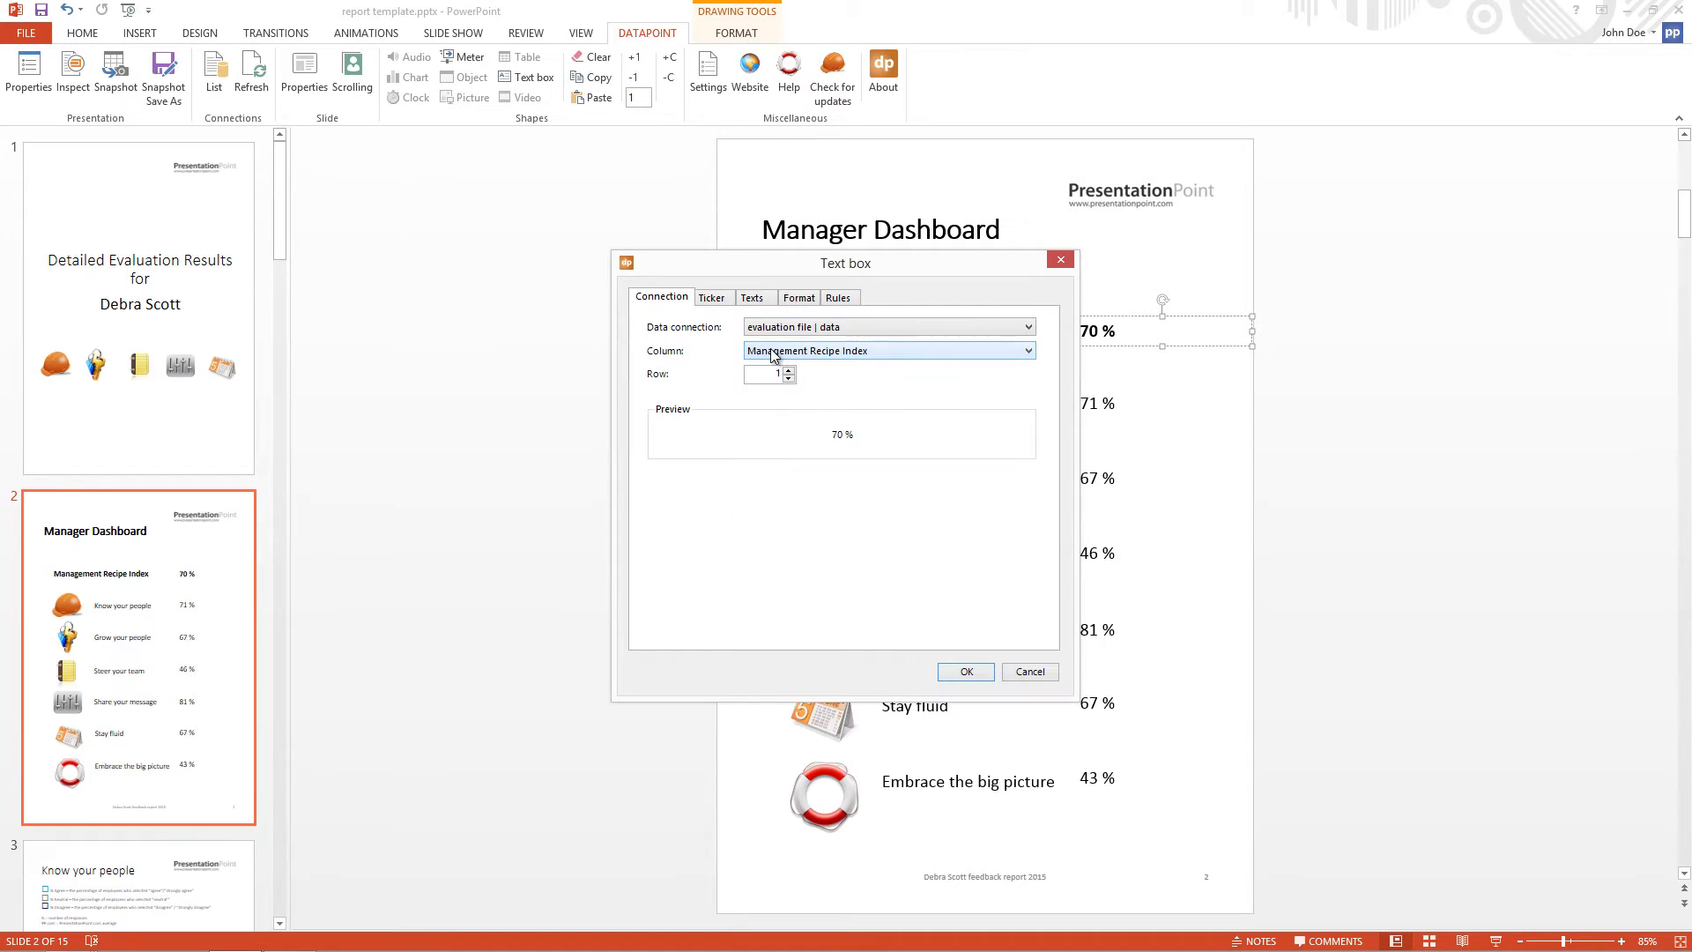
pyautogui.click(1045, 674)
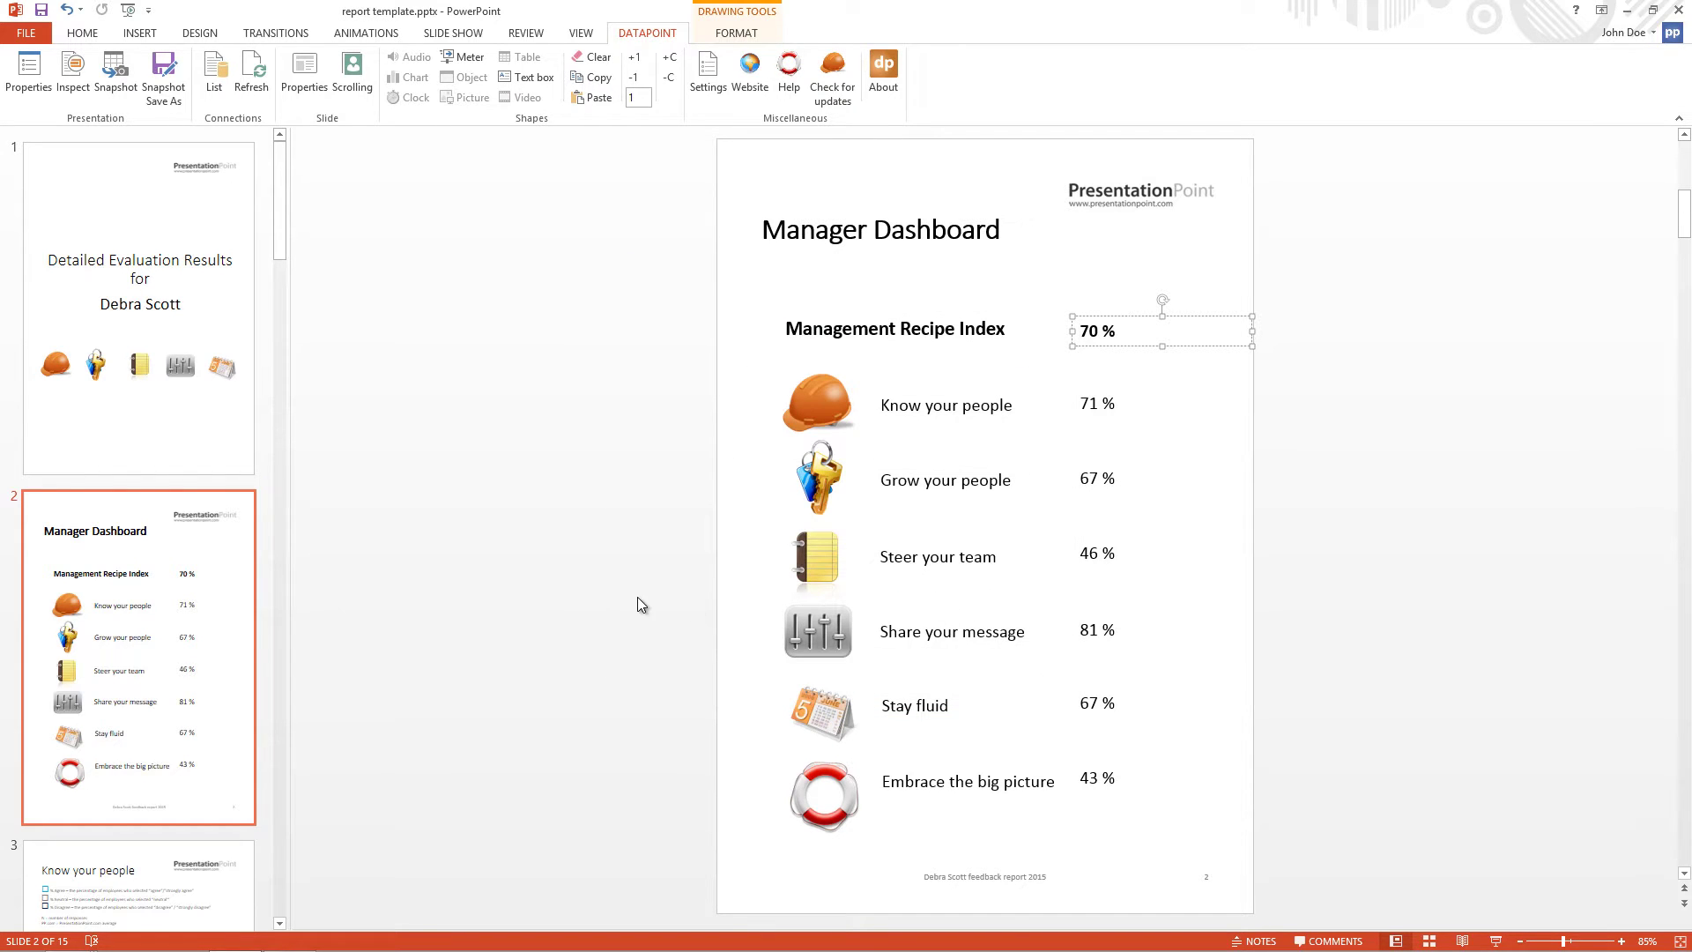
# Step: In Snapshot Save As, set the filename column to Manager Name
pyautogui.click(166, 81)
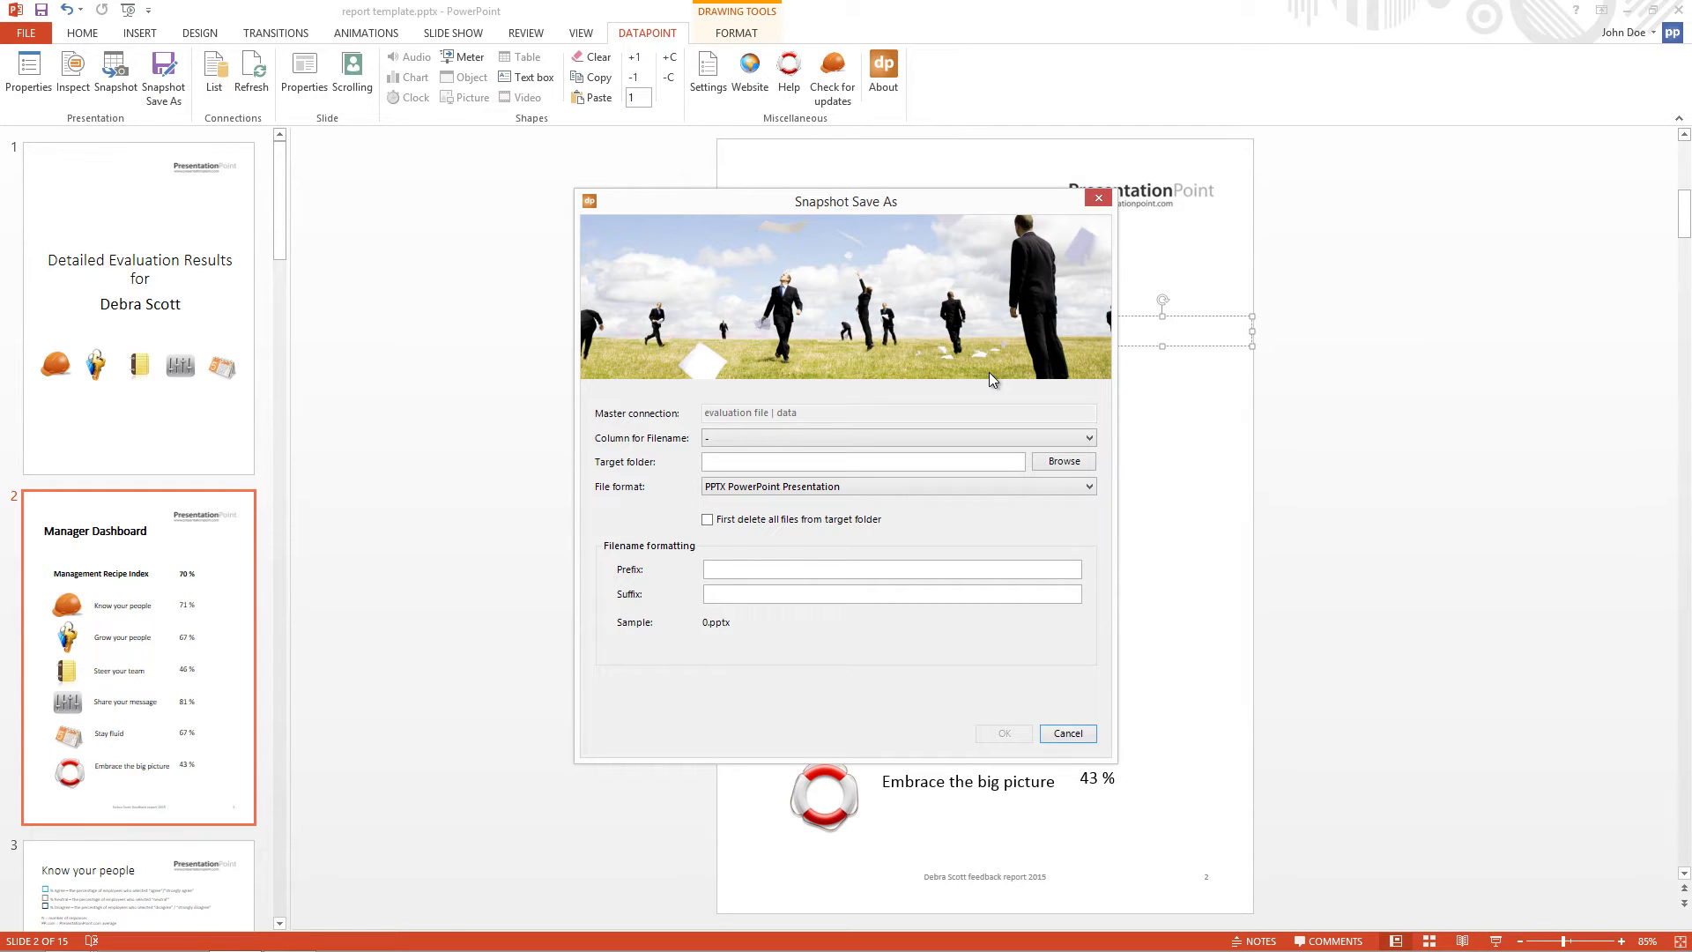
pyautogui.click(1093, 443)
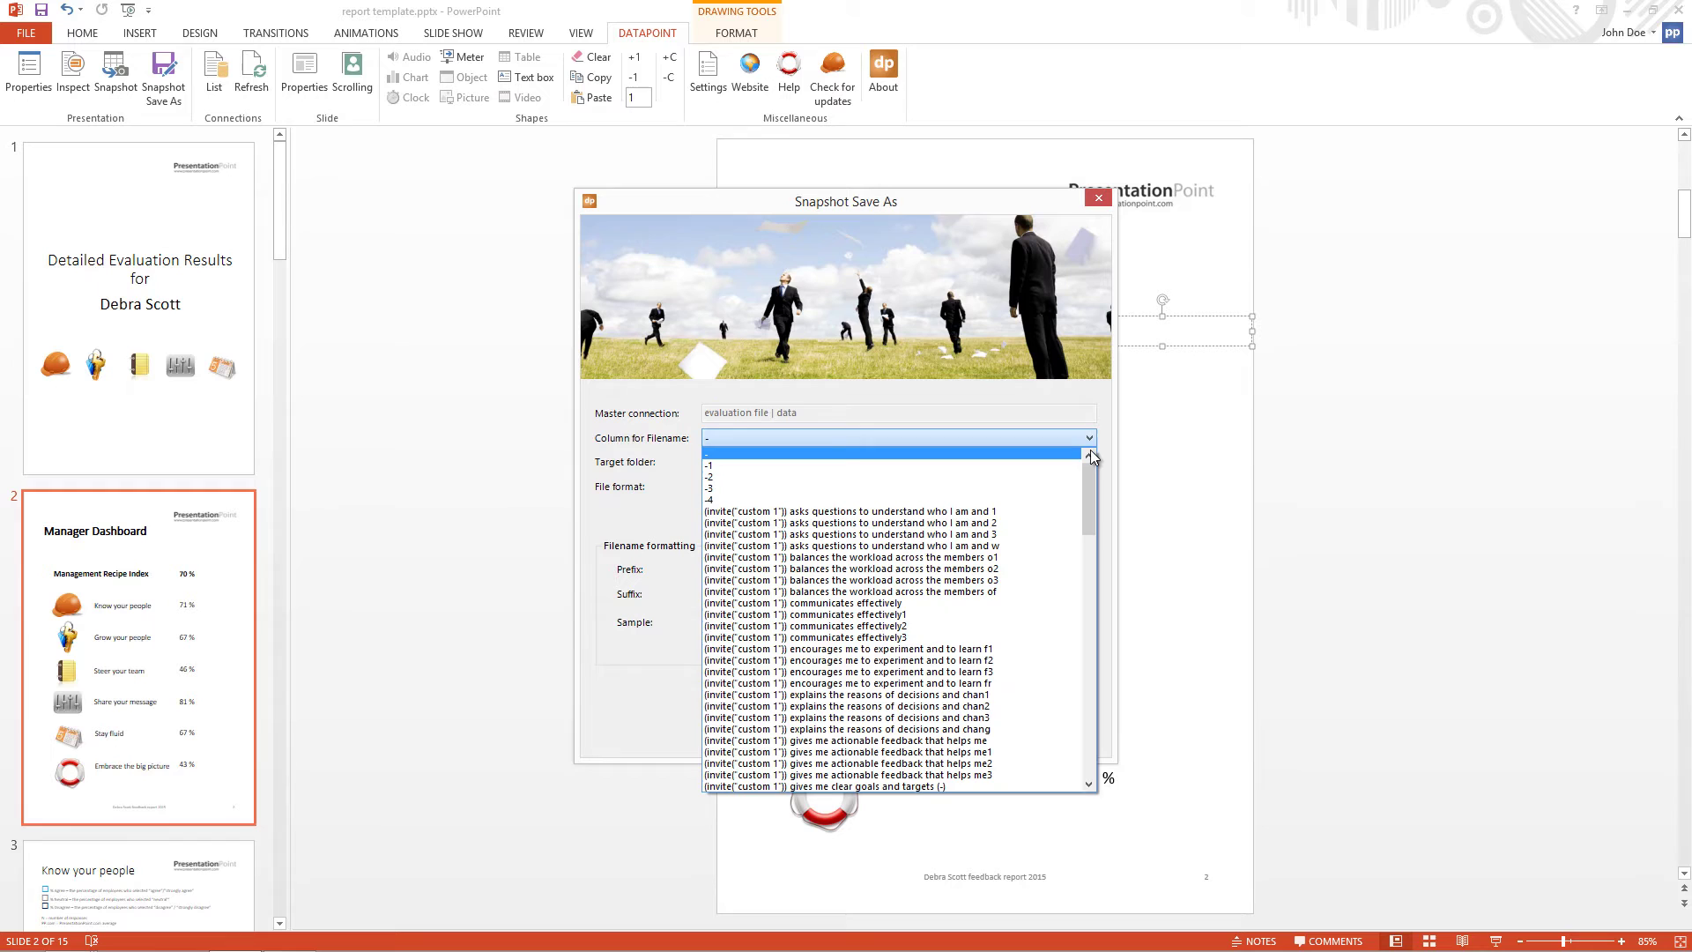
pyautogui.moveTo(1091, 484); pyautogui.dragTo(1096, 734)
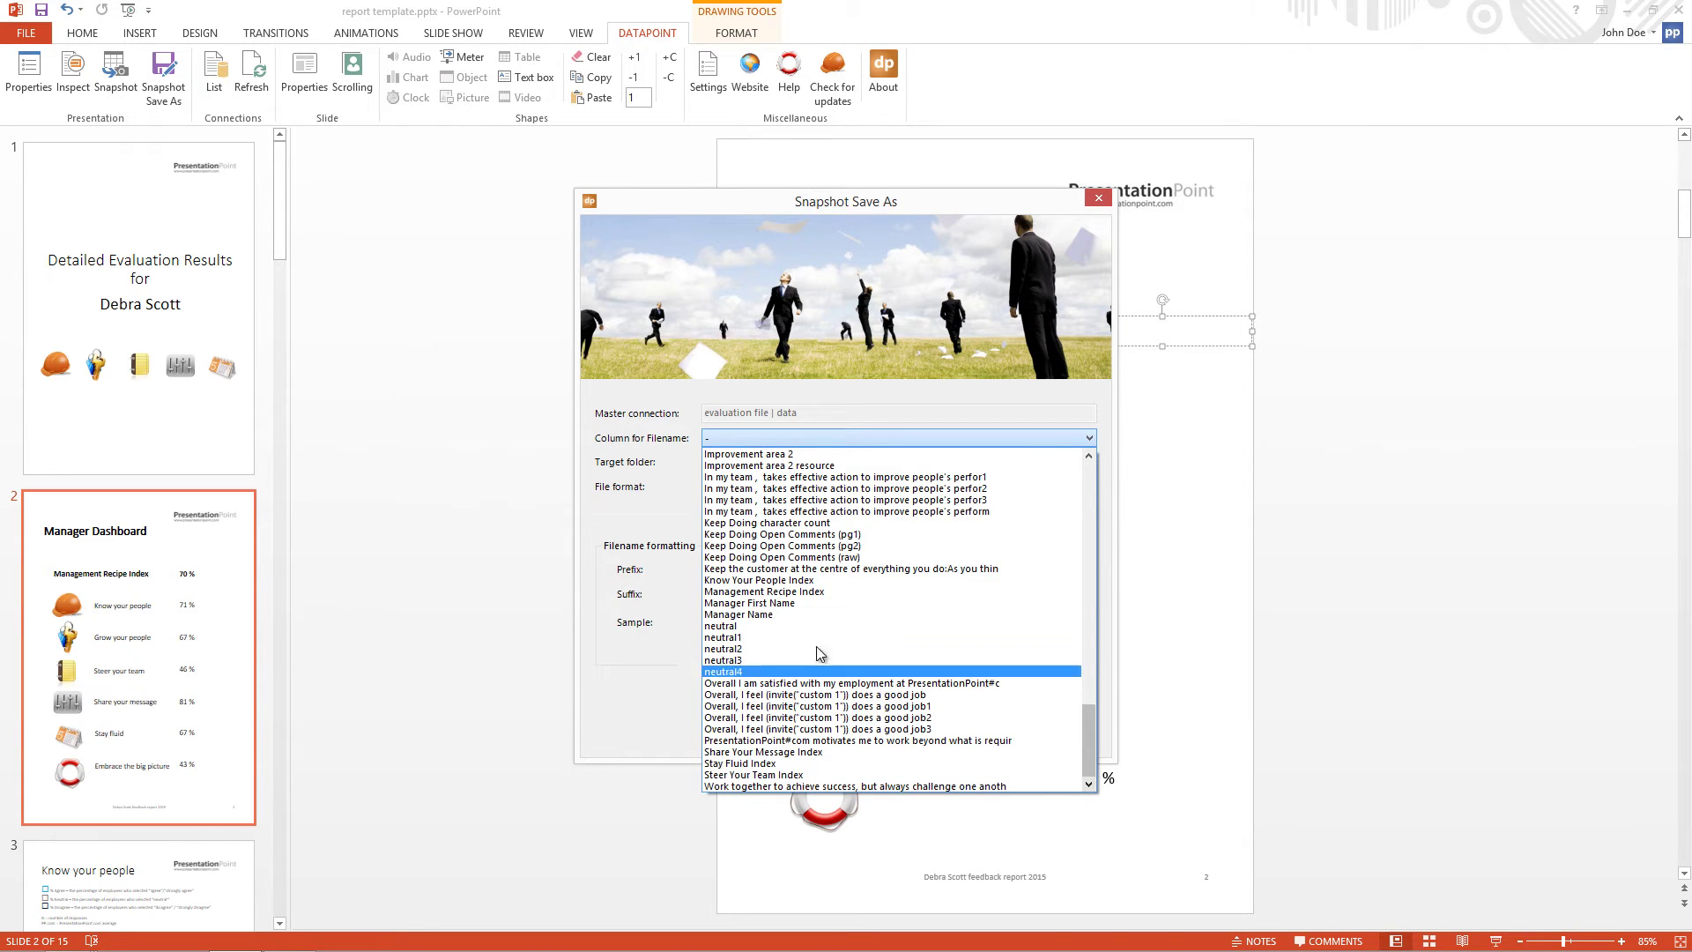
pyautogui.click(759, 612)
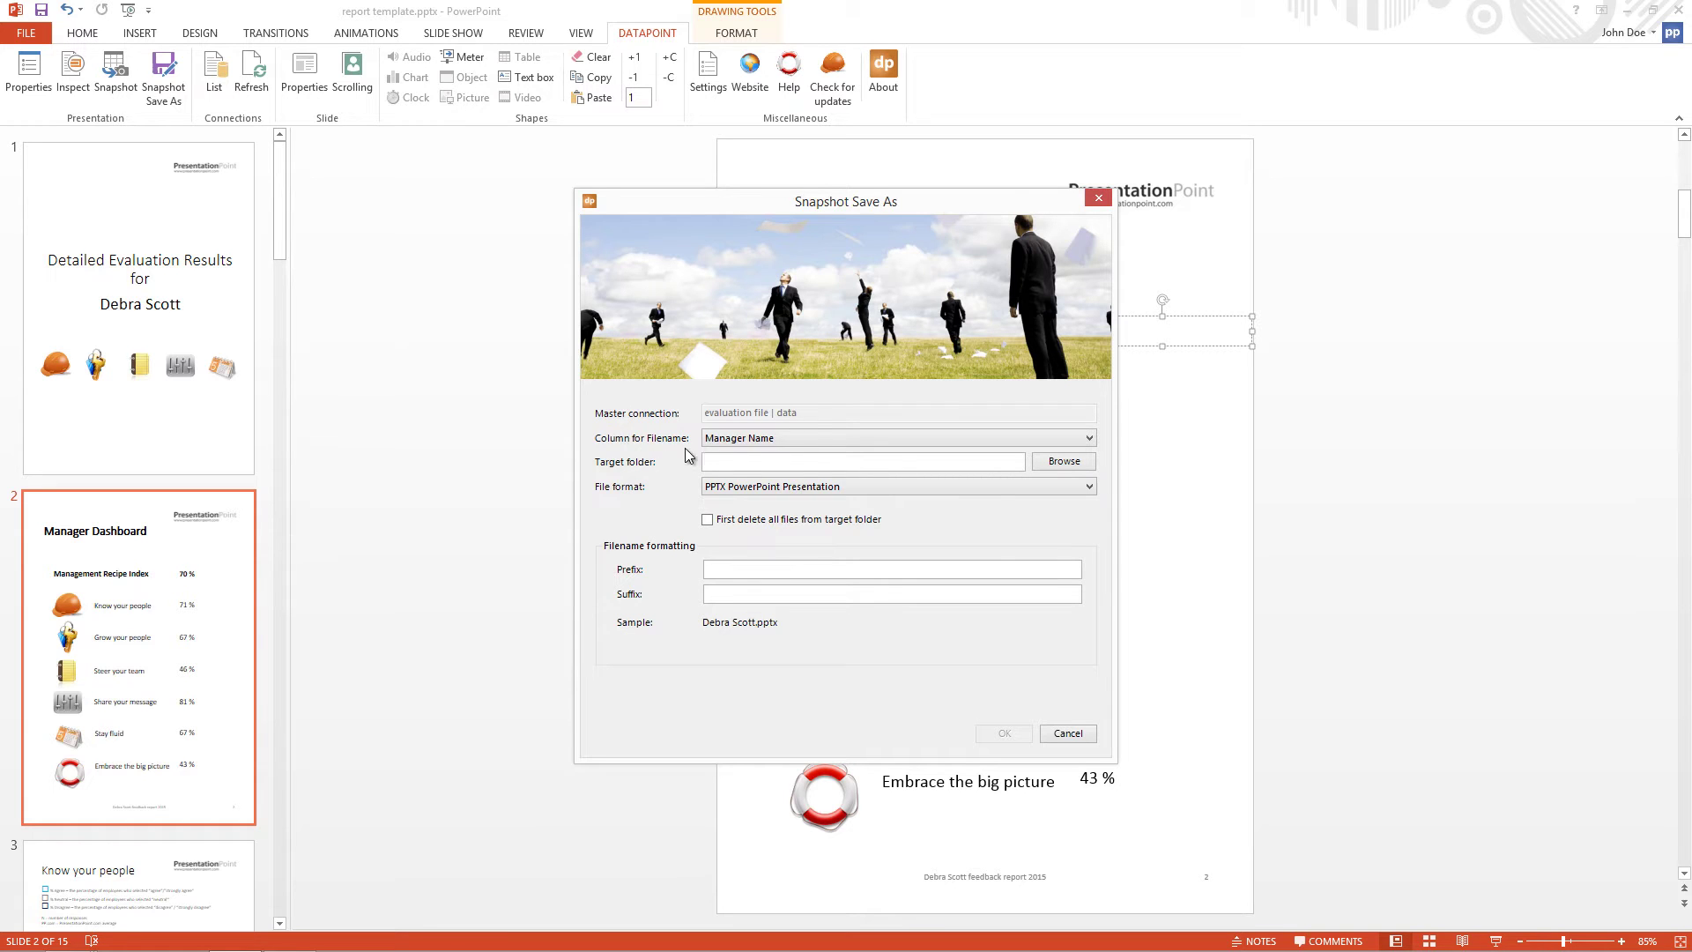
# Step: Target the snapshot save as\generated folder and have it emptied before saving
pyautogui.click(1064, 461)
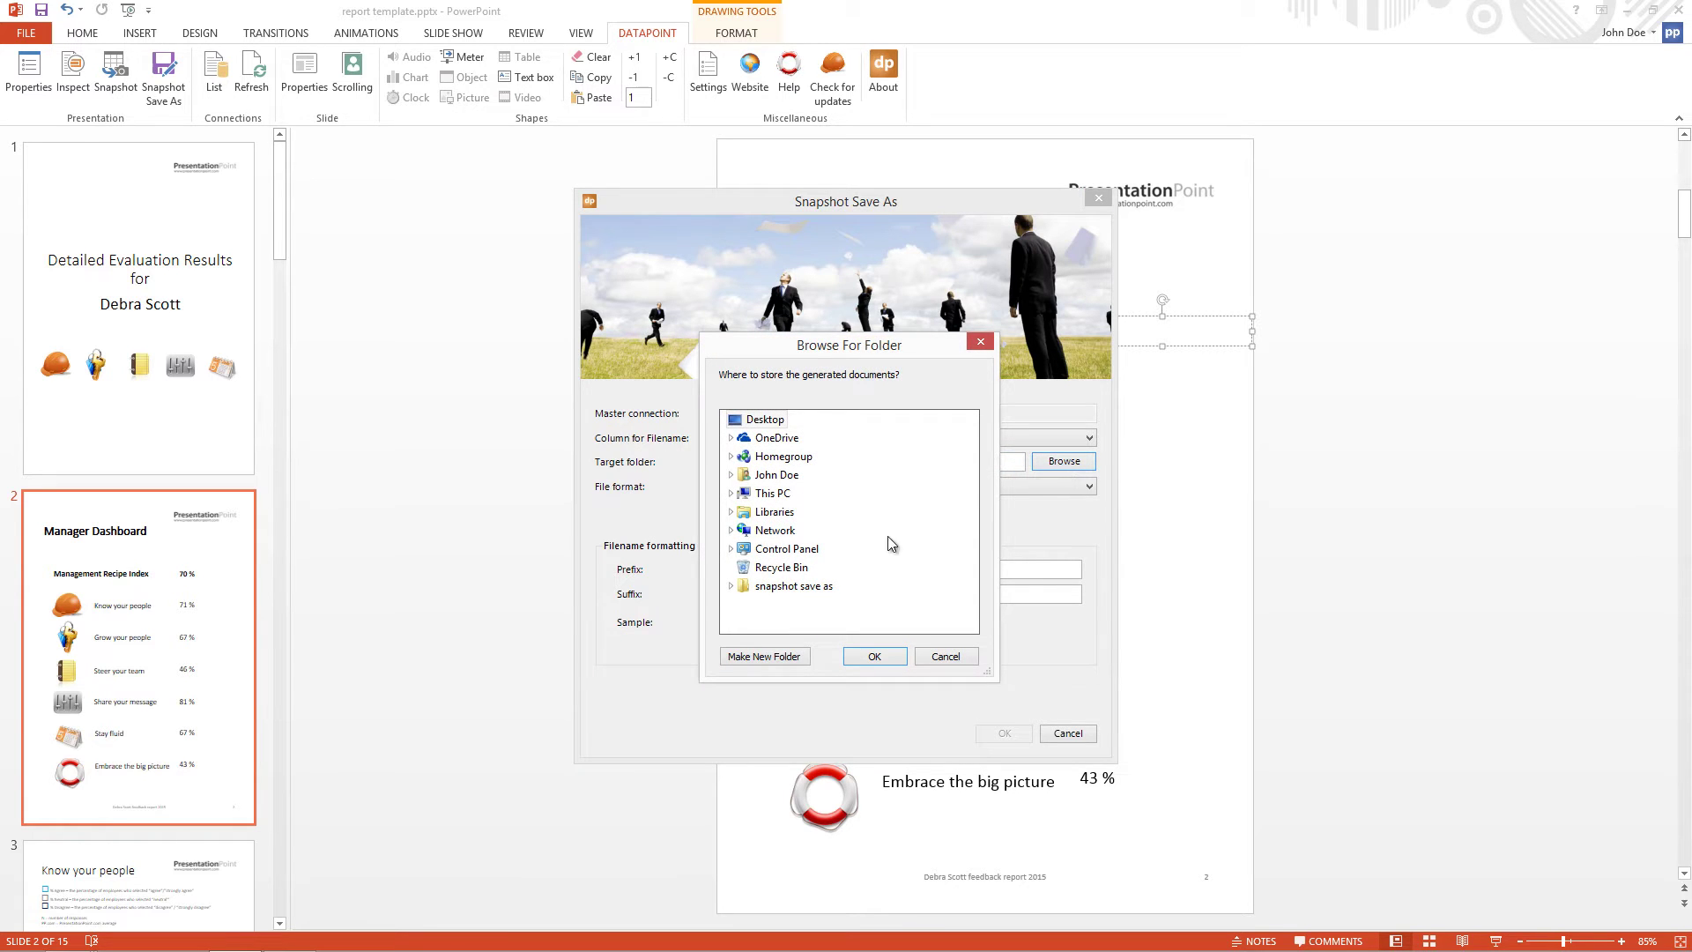
pyautogui.click(780, 585)
pyautogui.click(787, 608)
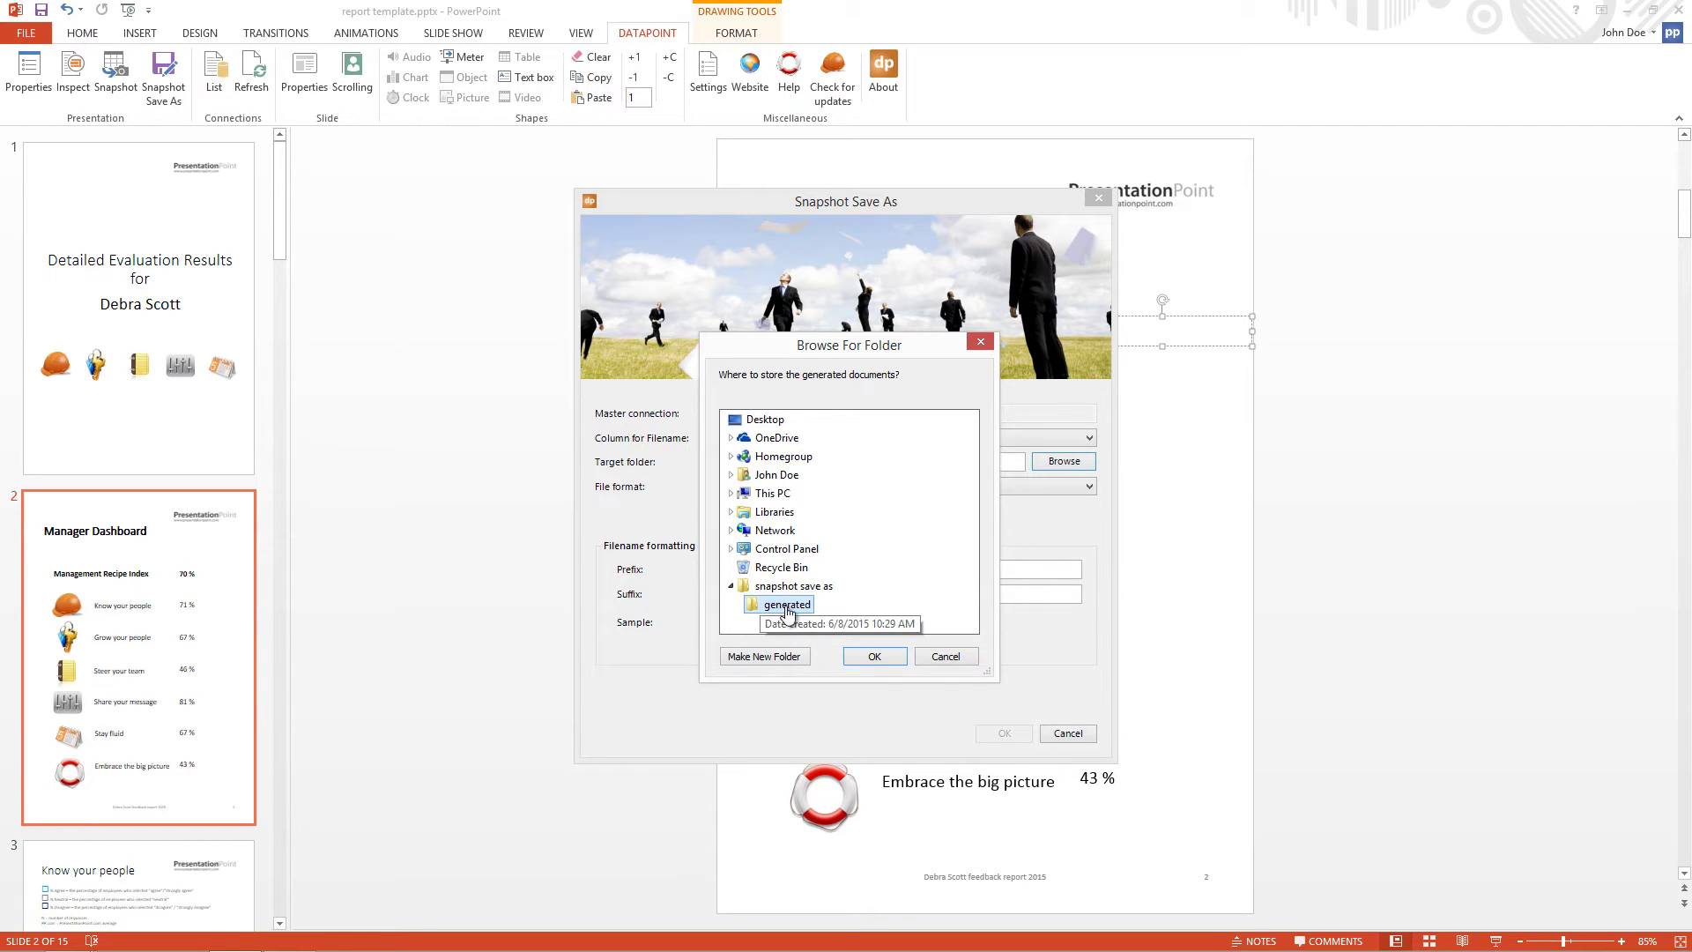
pyautogui.click(862, 653)
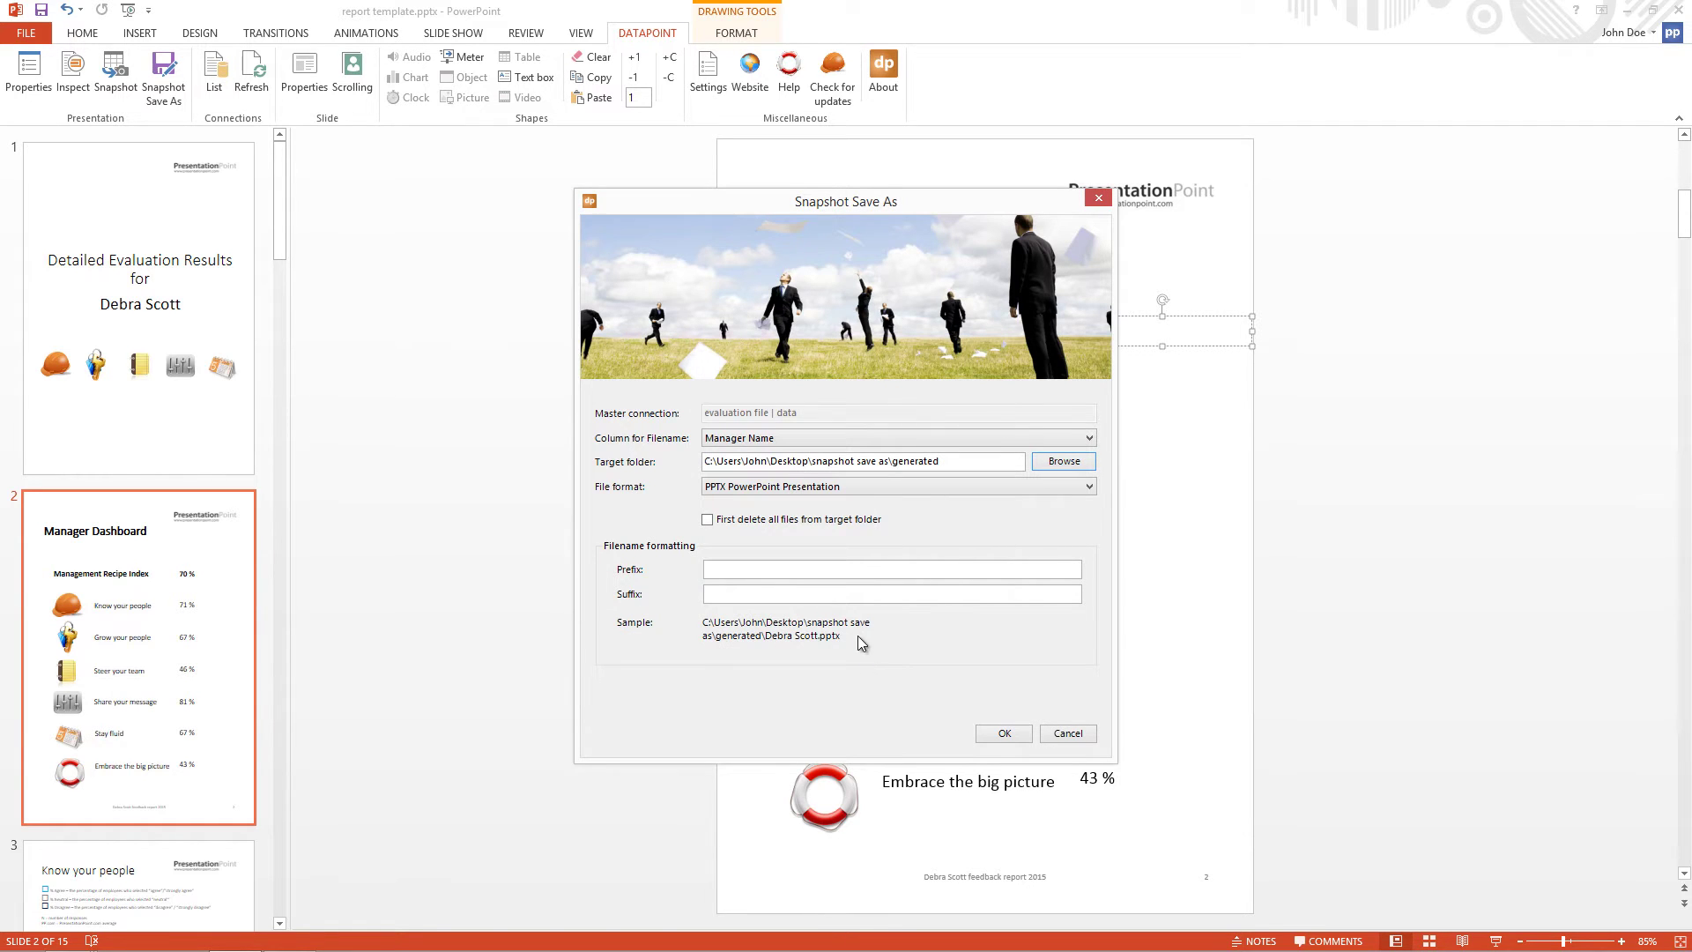
pyautogui.click(708, 520)
# Step: Output PDF Documents with prefix 'Yearly Evaluation of' and suffix '2015'
pyautogui.click(747, 490)
pyautogui.click(753, 526)
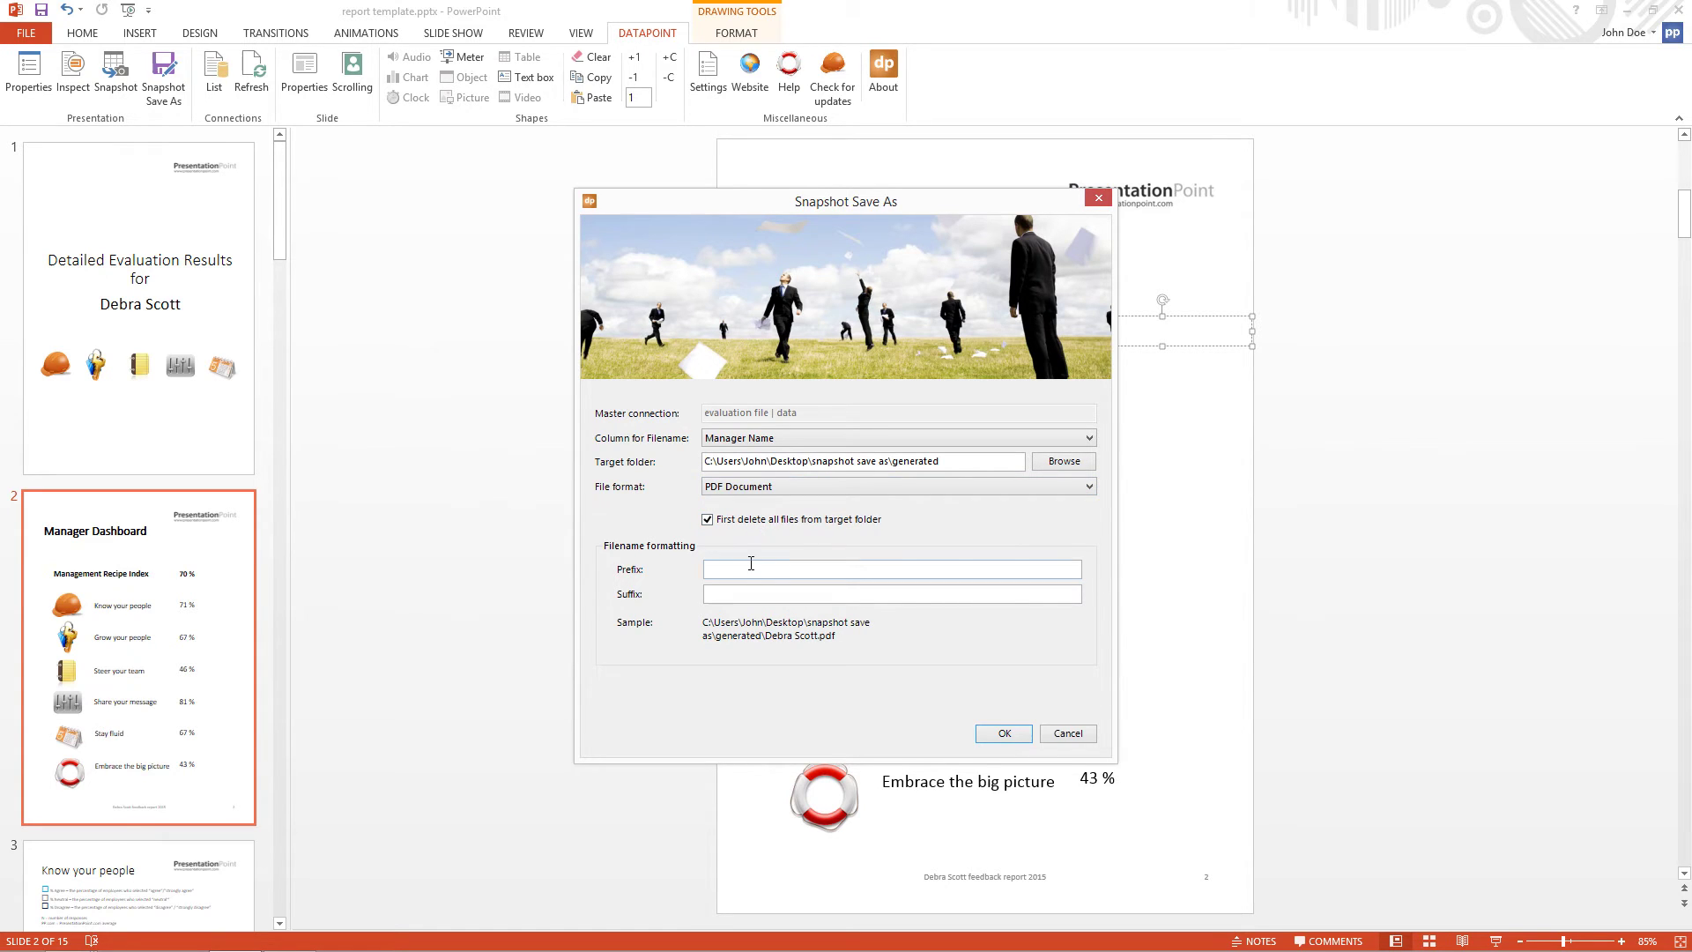
pyautogui.click(751, 564)
pyautogui.write('Yearly')
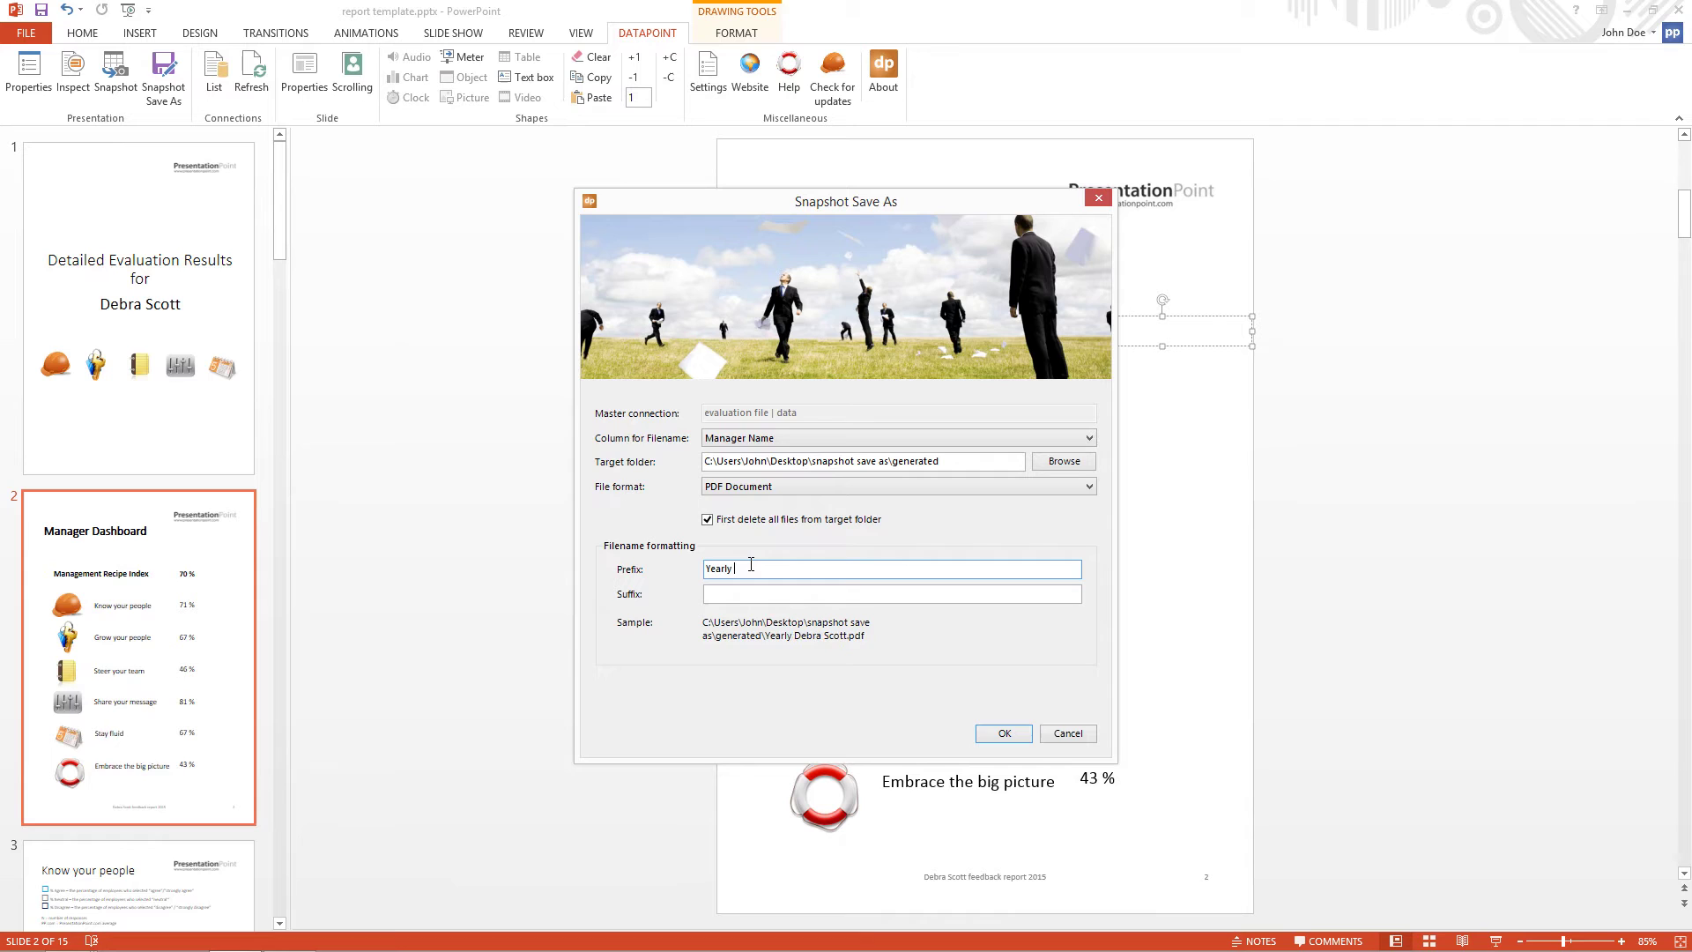
pyautogui.write(' Evaluation of')
pyautogui.press('Tab')
pyautogui.write('2015')
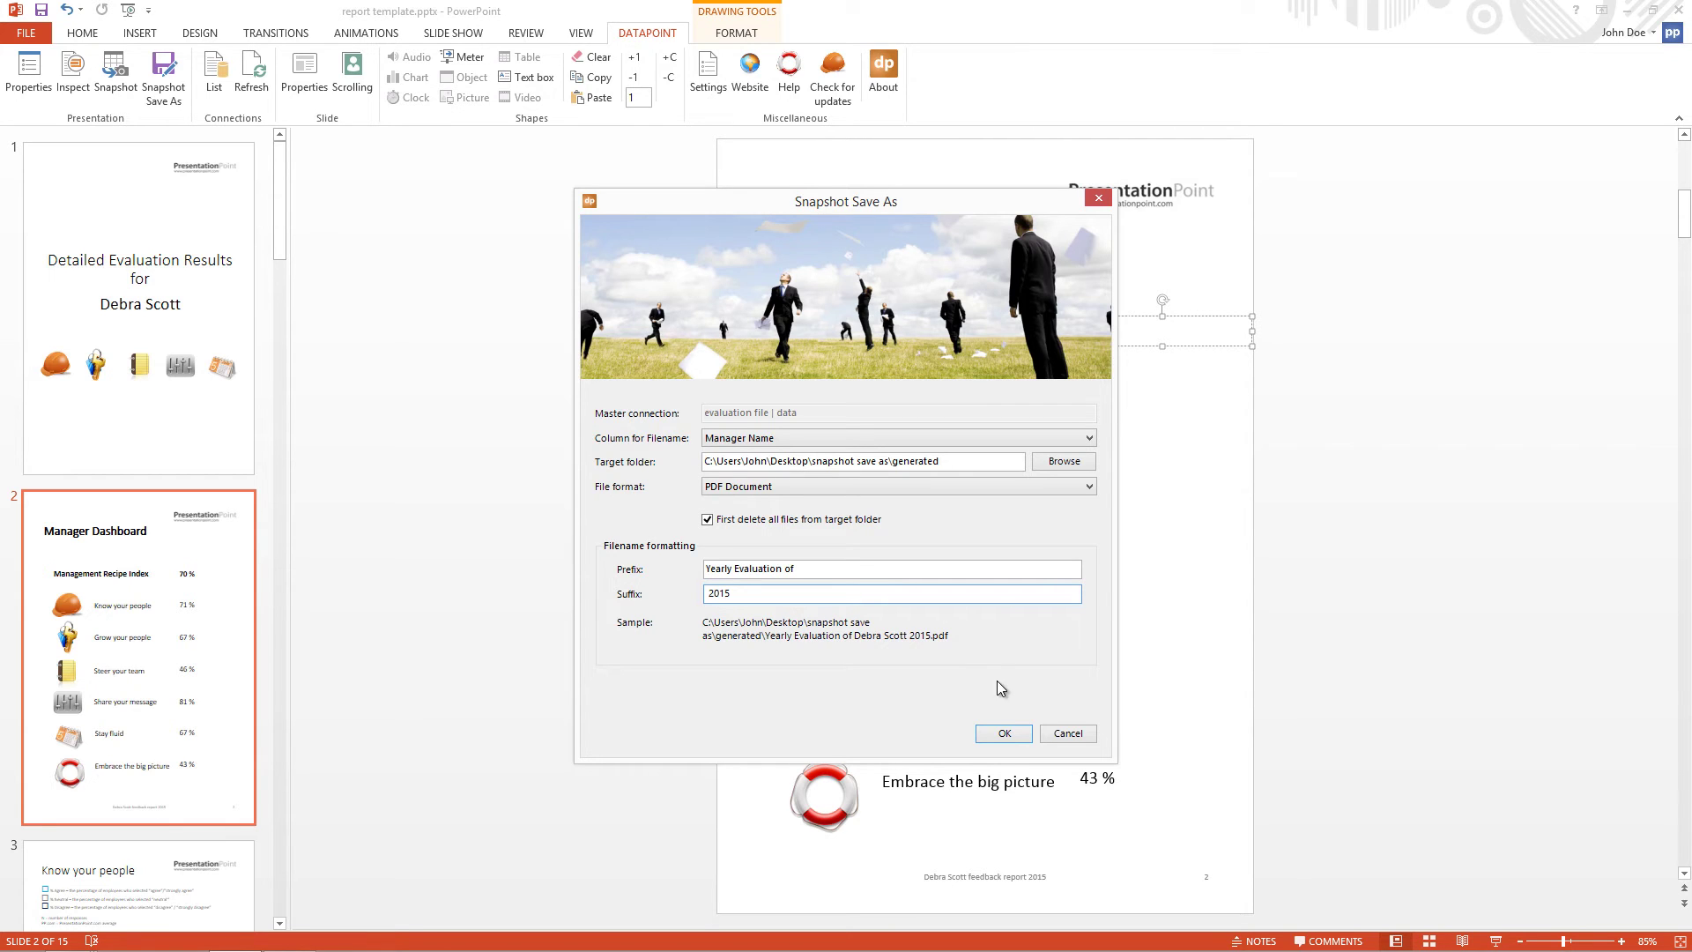
# Step: Run the export, approve deleting the folder's existing files, and acknowledge the Done message
pyautogui.click(1005, 733)
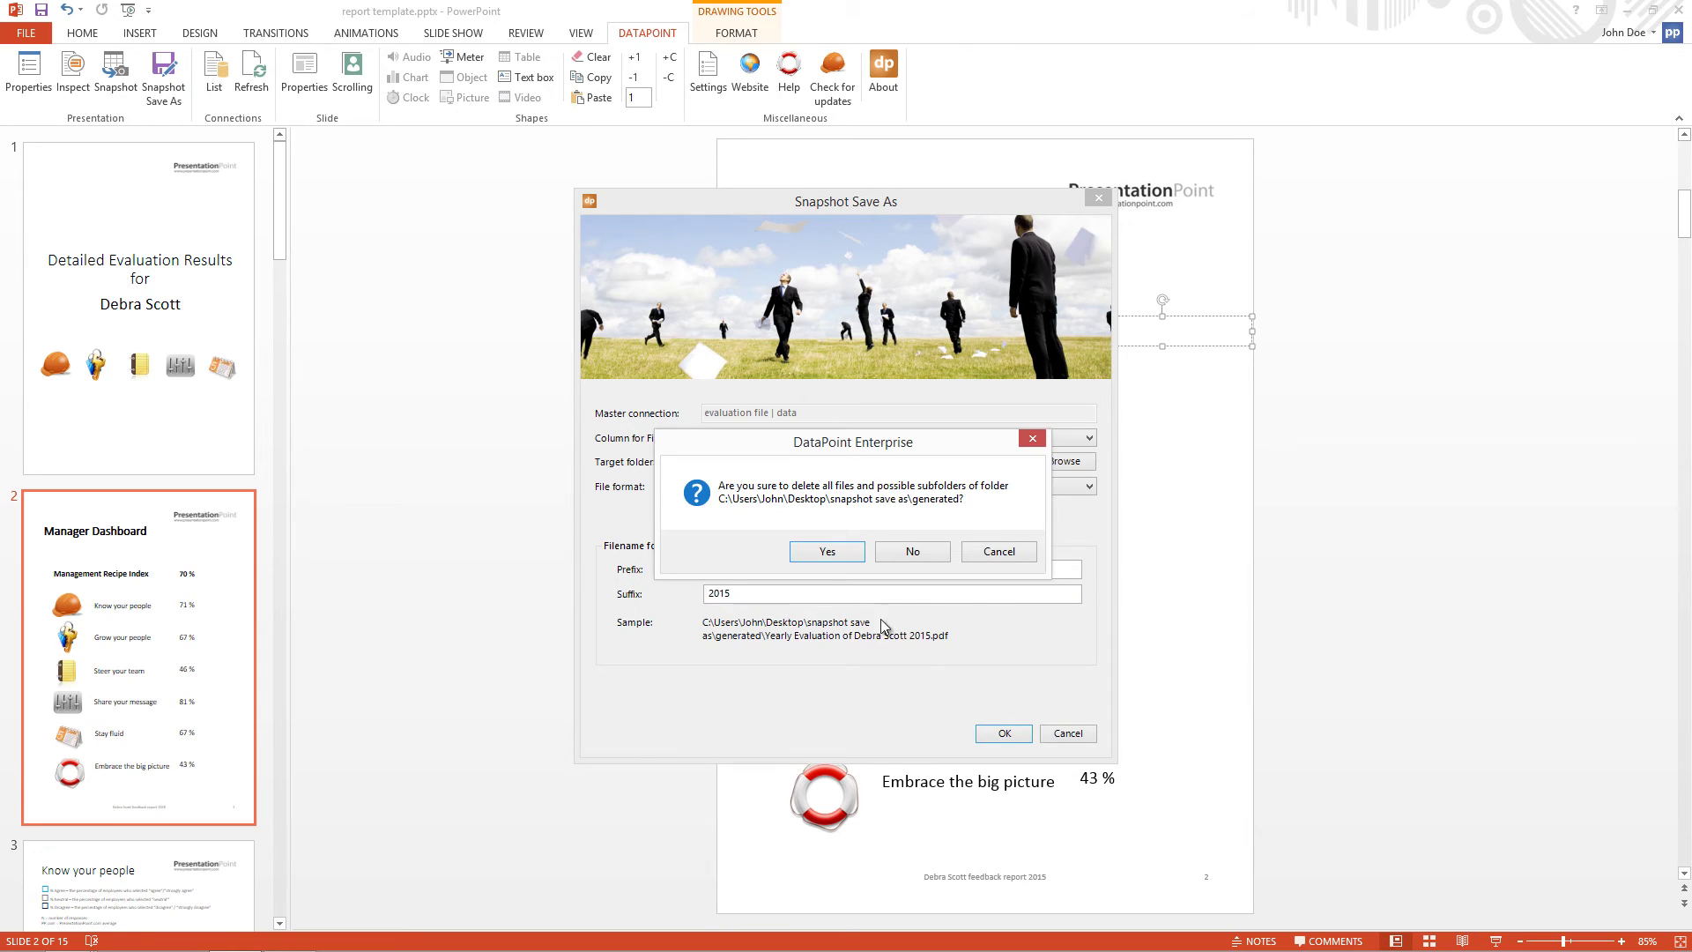
pyautogui.click(824, 553)
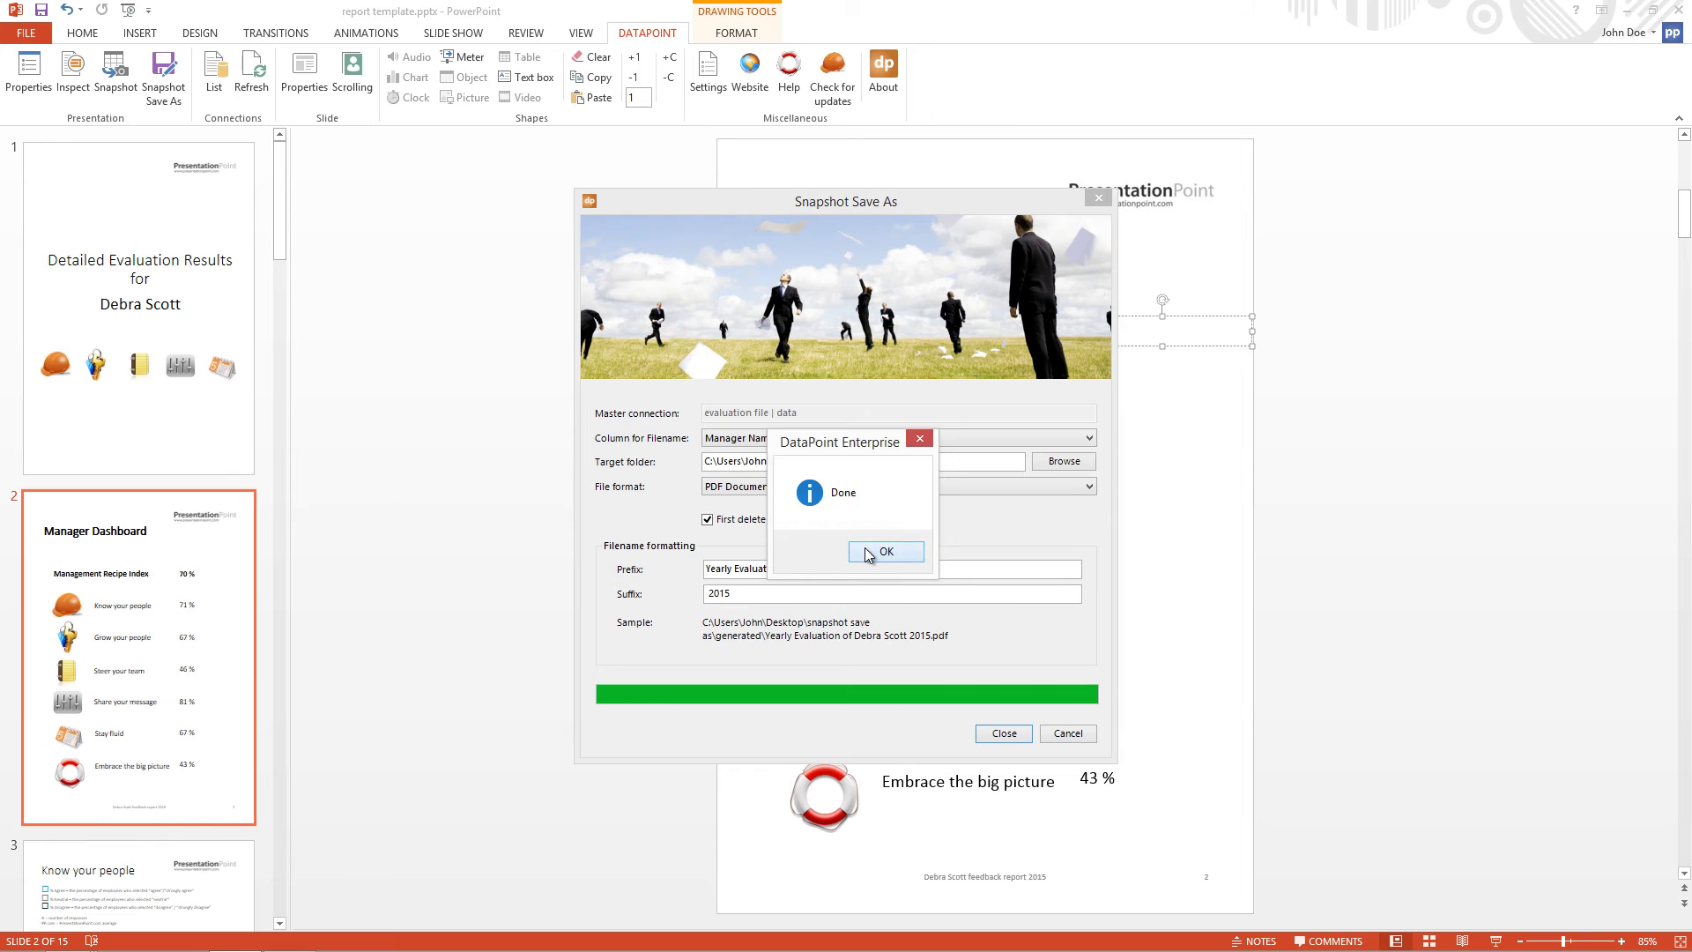
pyautogui.click(864, 548)
# Step: Browse to Desktop\snapshot save as\generated in File Explorer and select one evaluation PDF
pyautogui.click(993, 730)
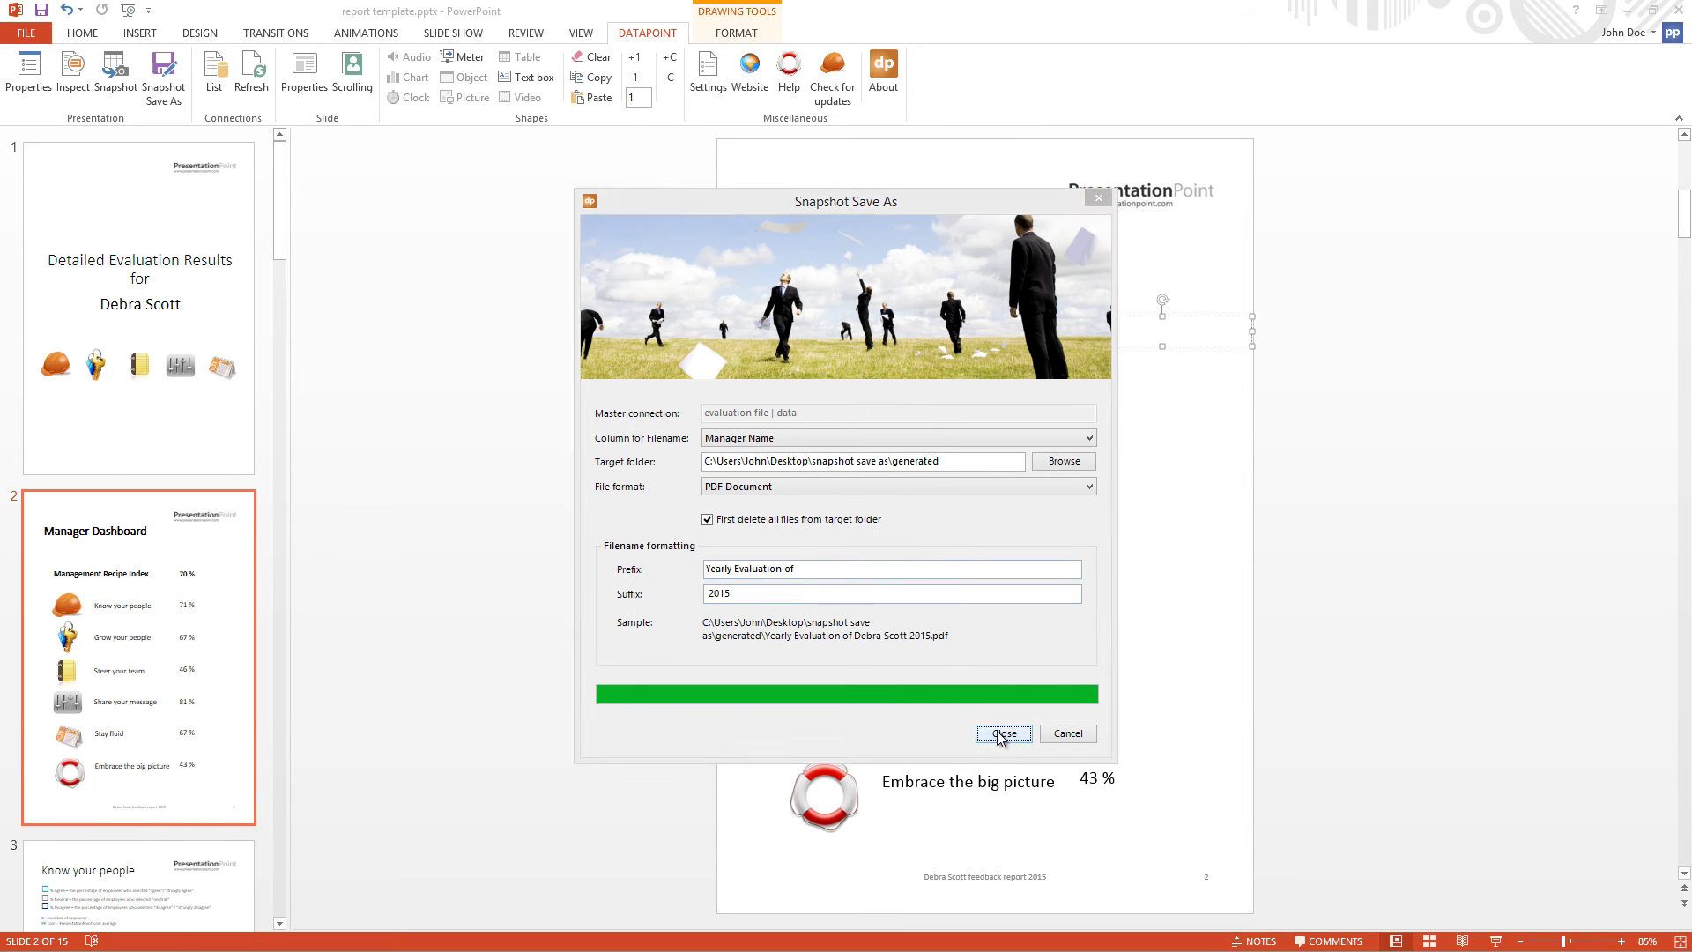
pyautogui.press('super+e')
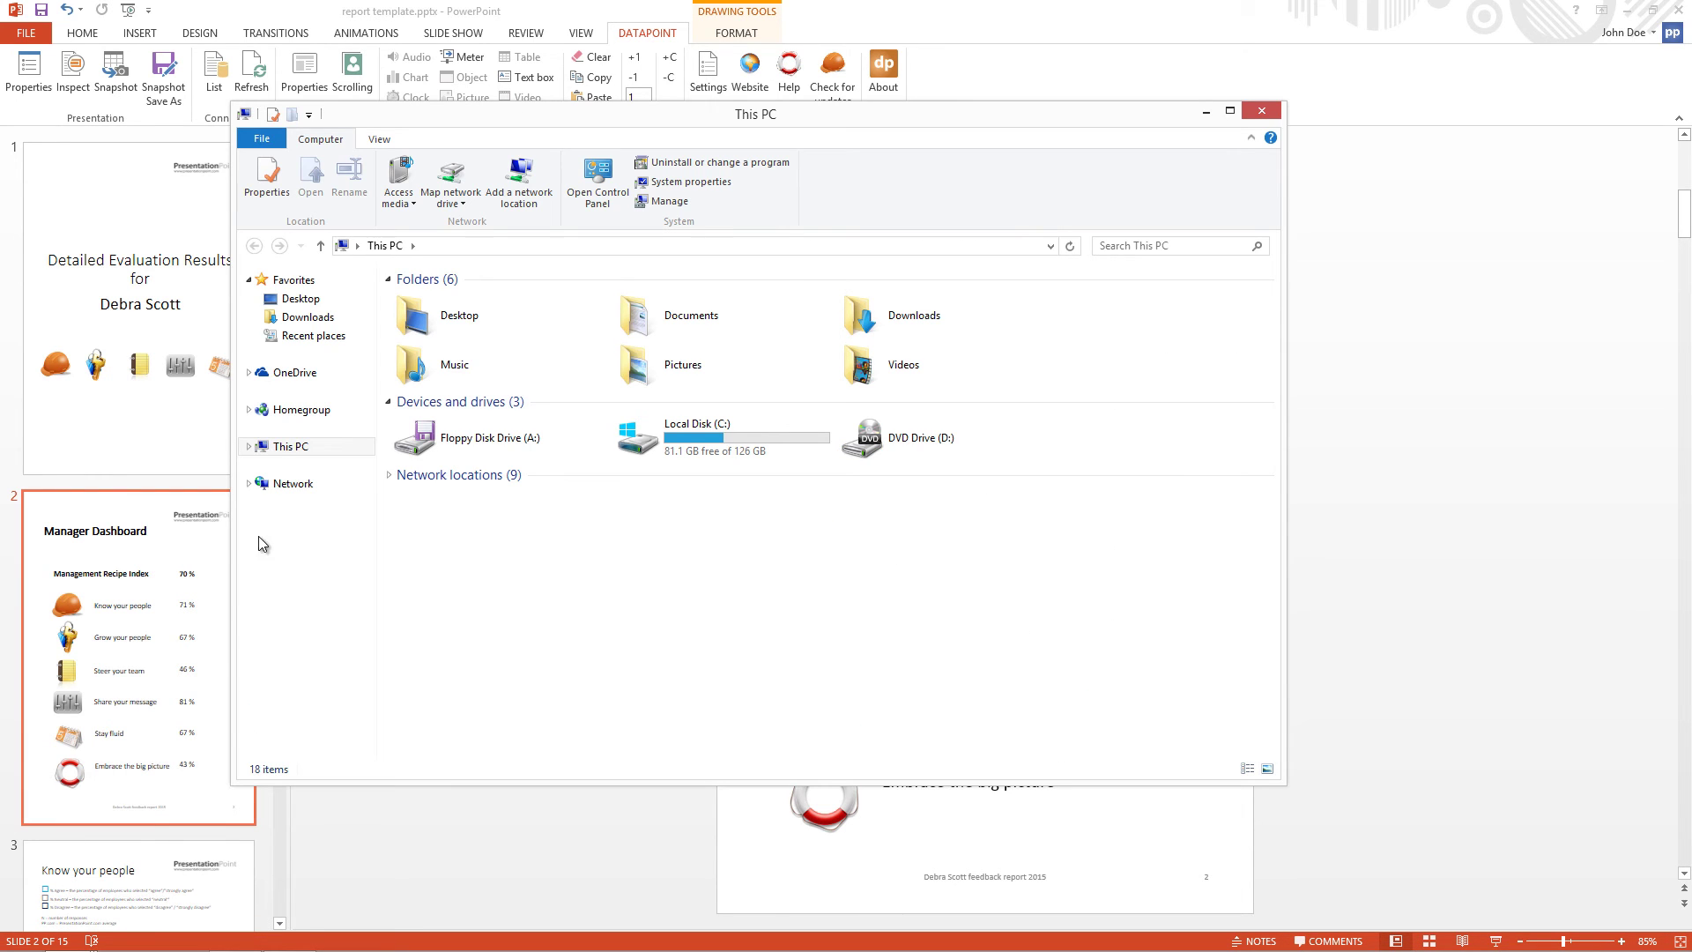
pyautogui.click(301, 300)
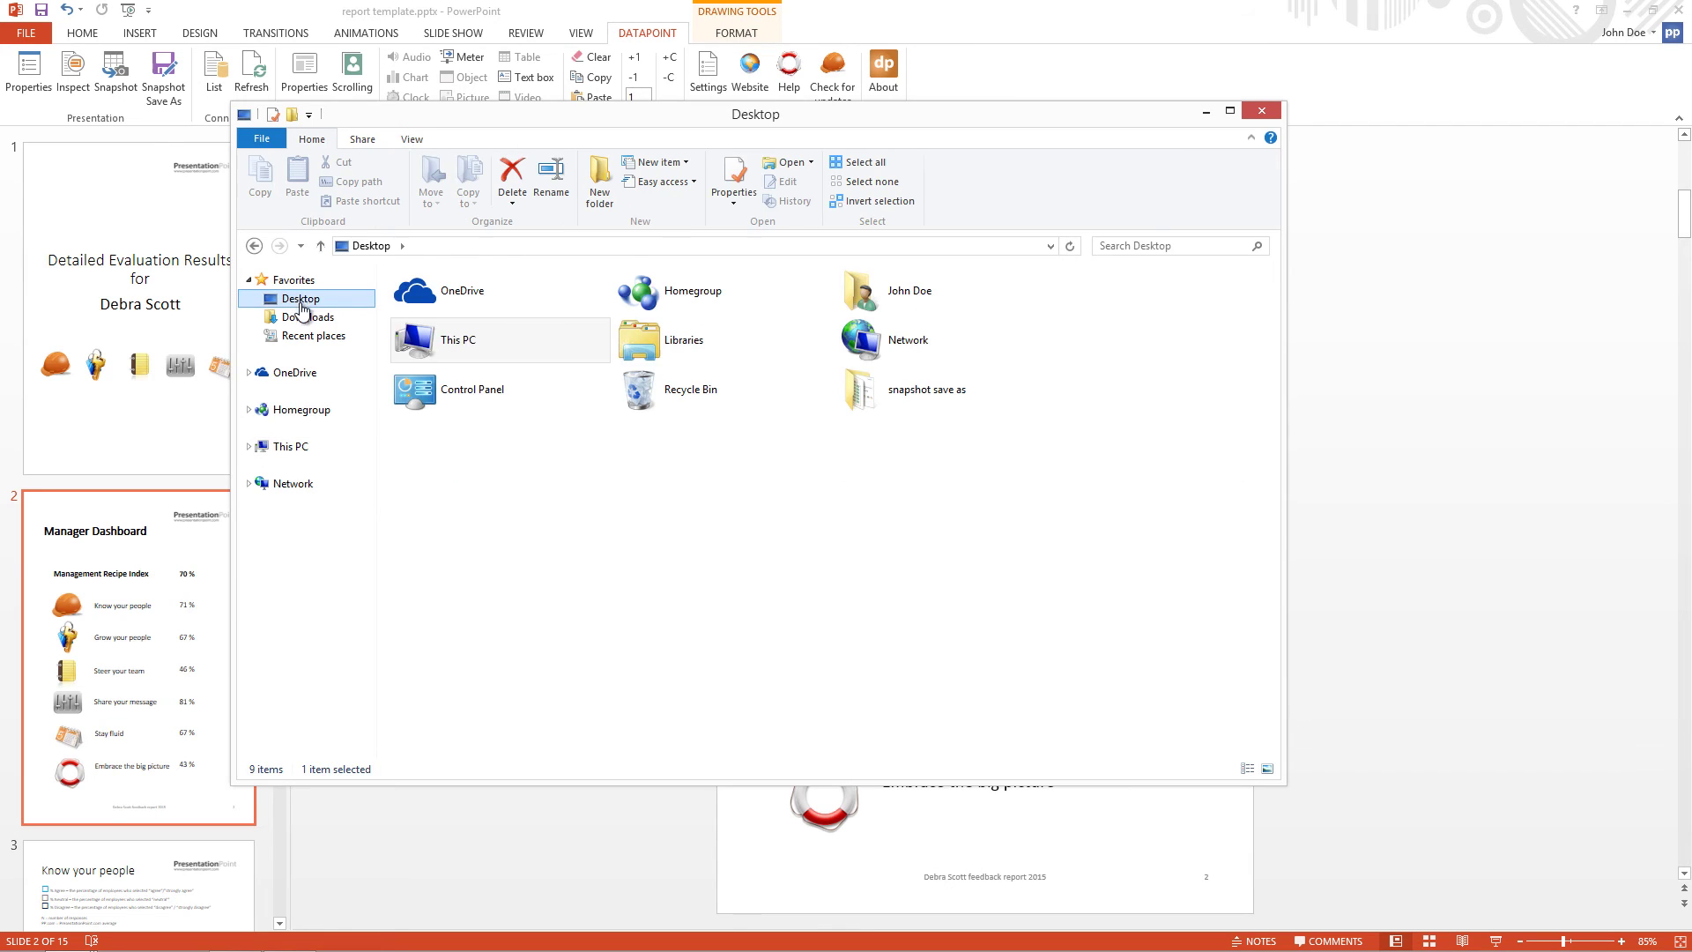
pyautogui.doubleClick(885, 385)
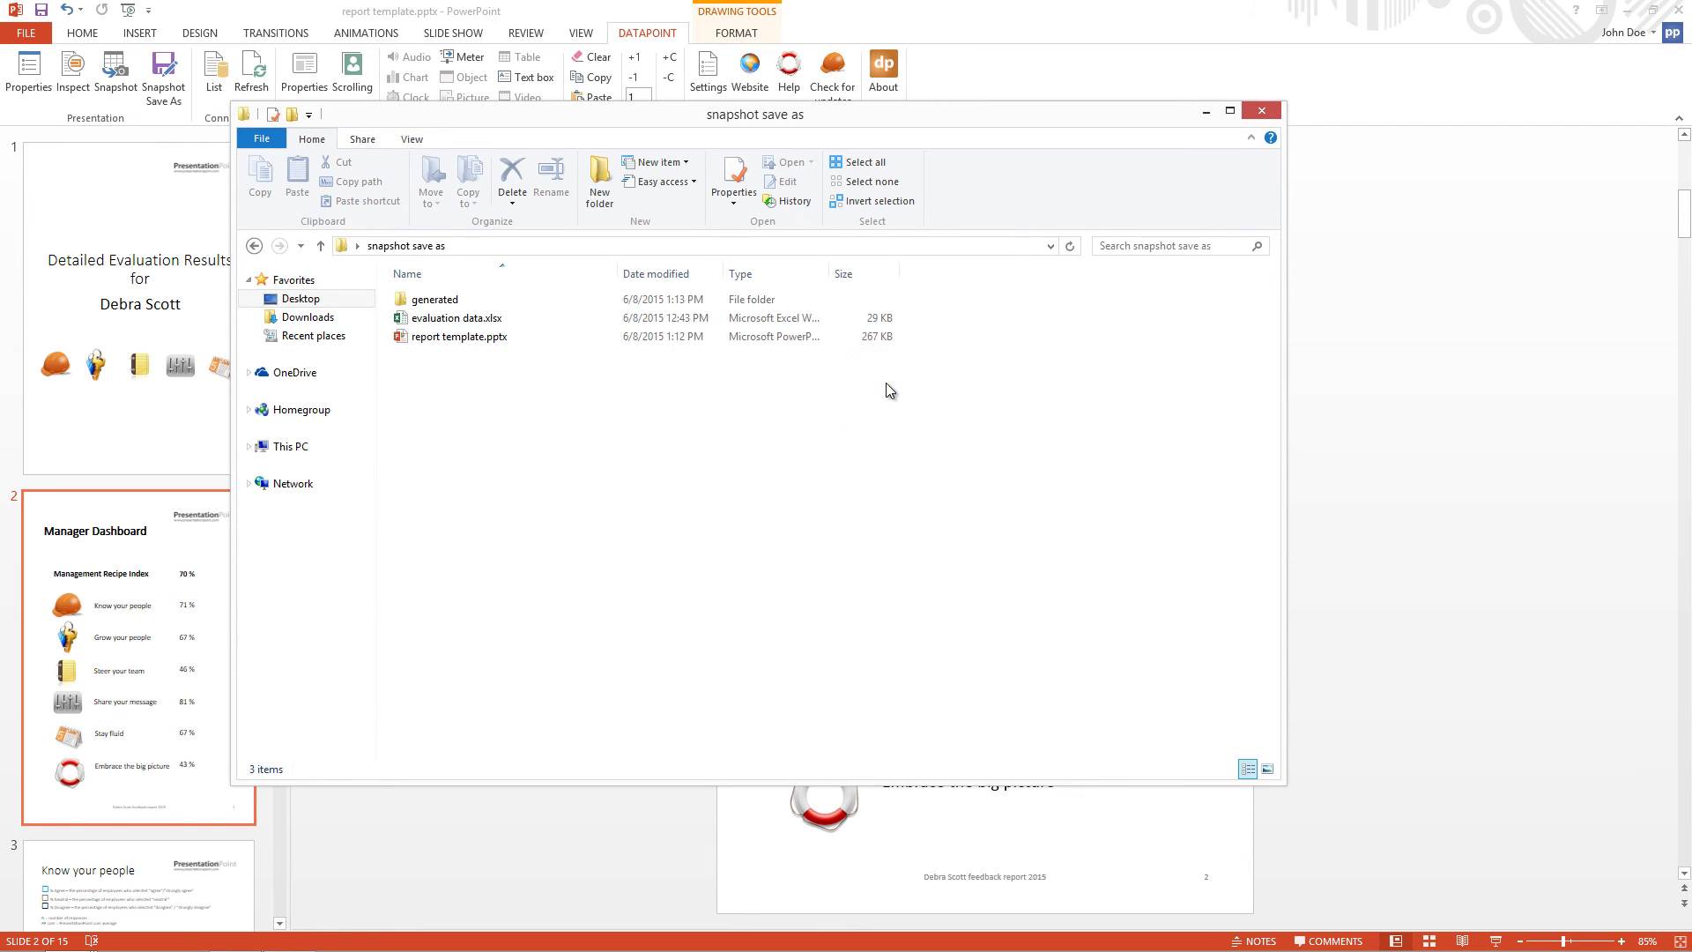
pyautogui.doubleClick(626, 300)
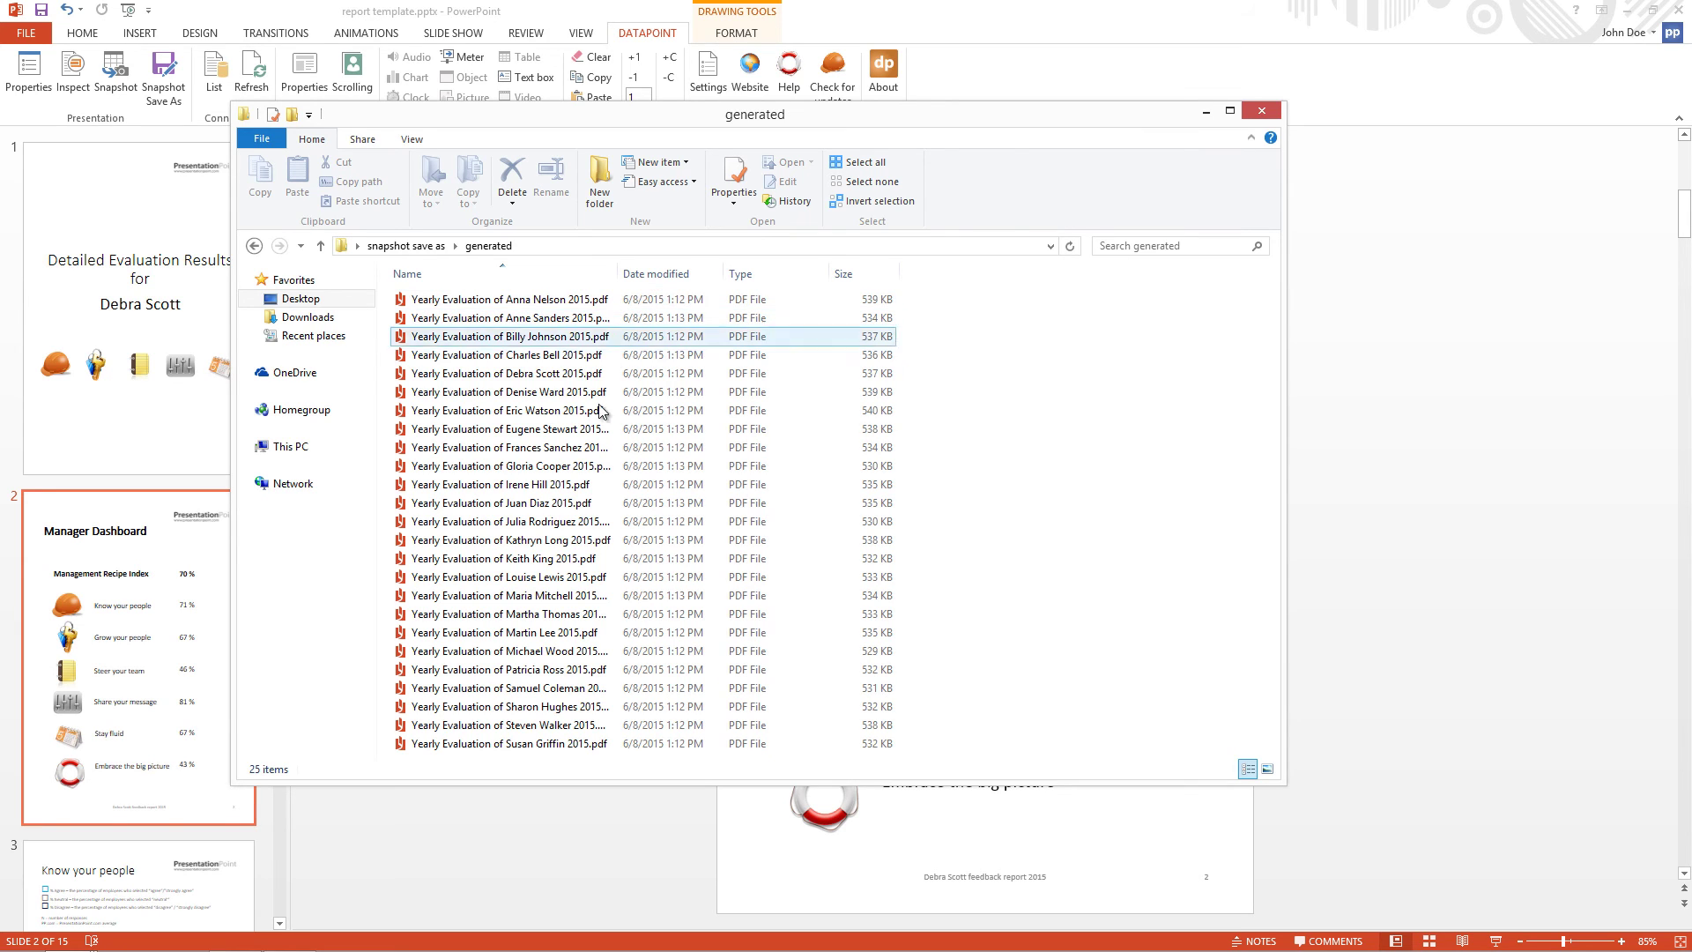
pyautogui.click(583, 447)
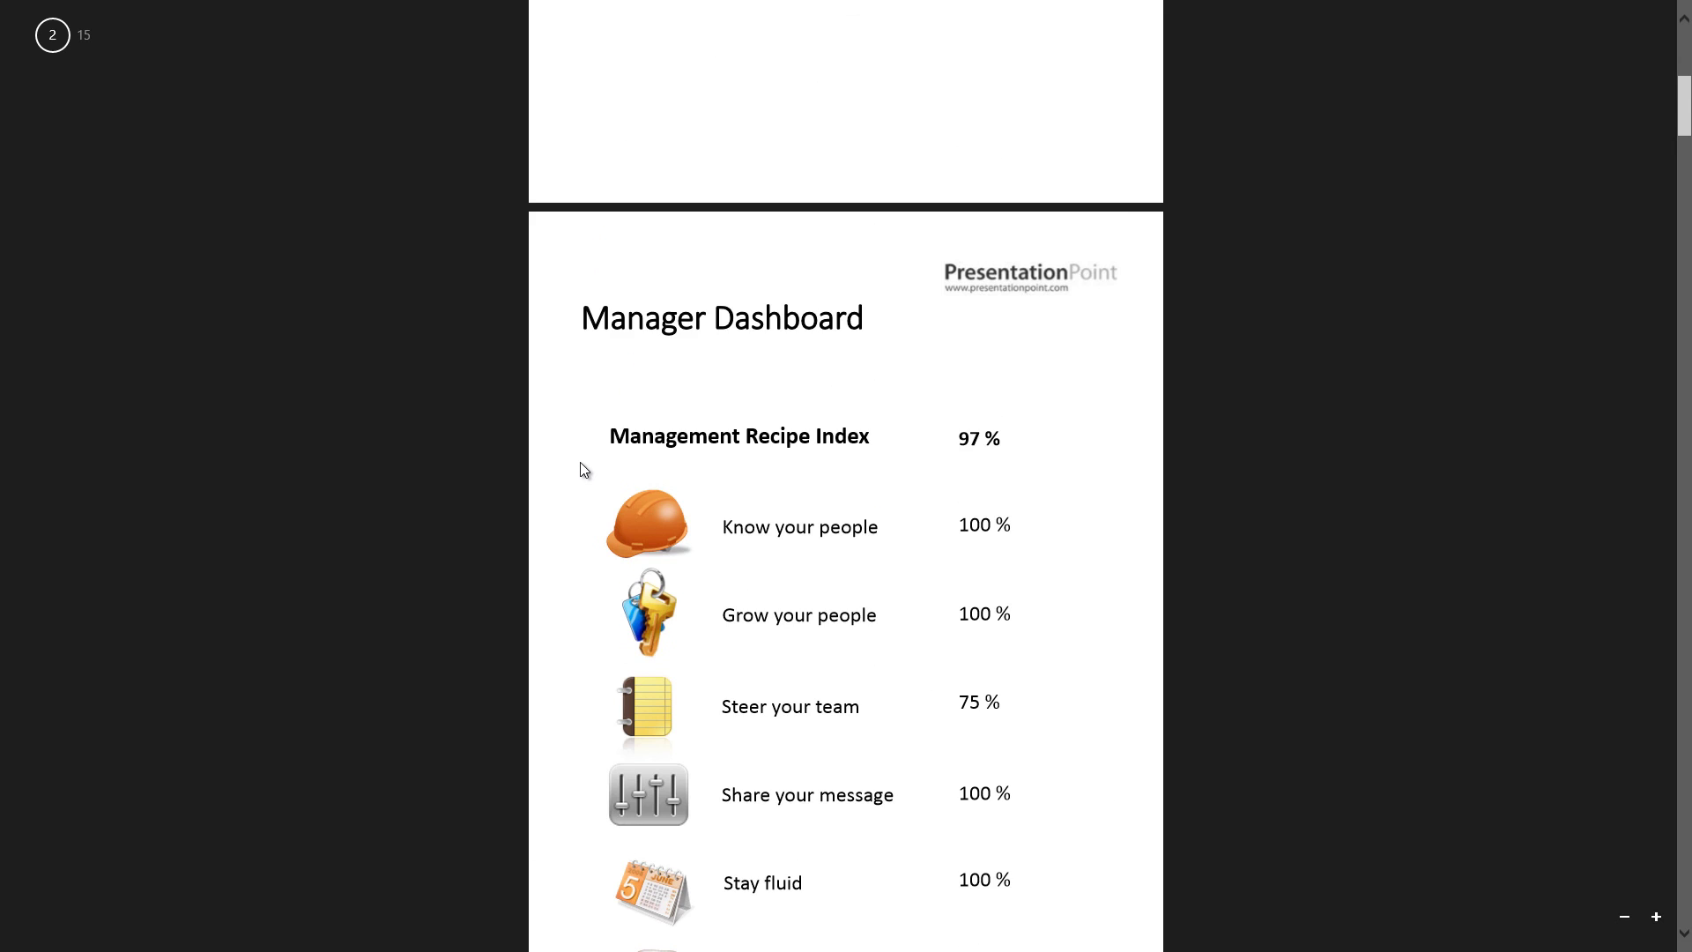
pyautogui.scroll(-12, 579, 462)
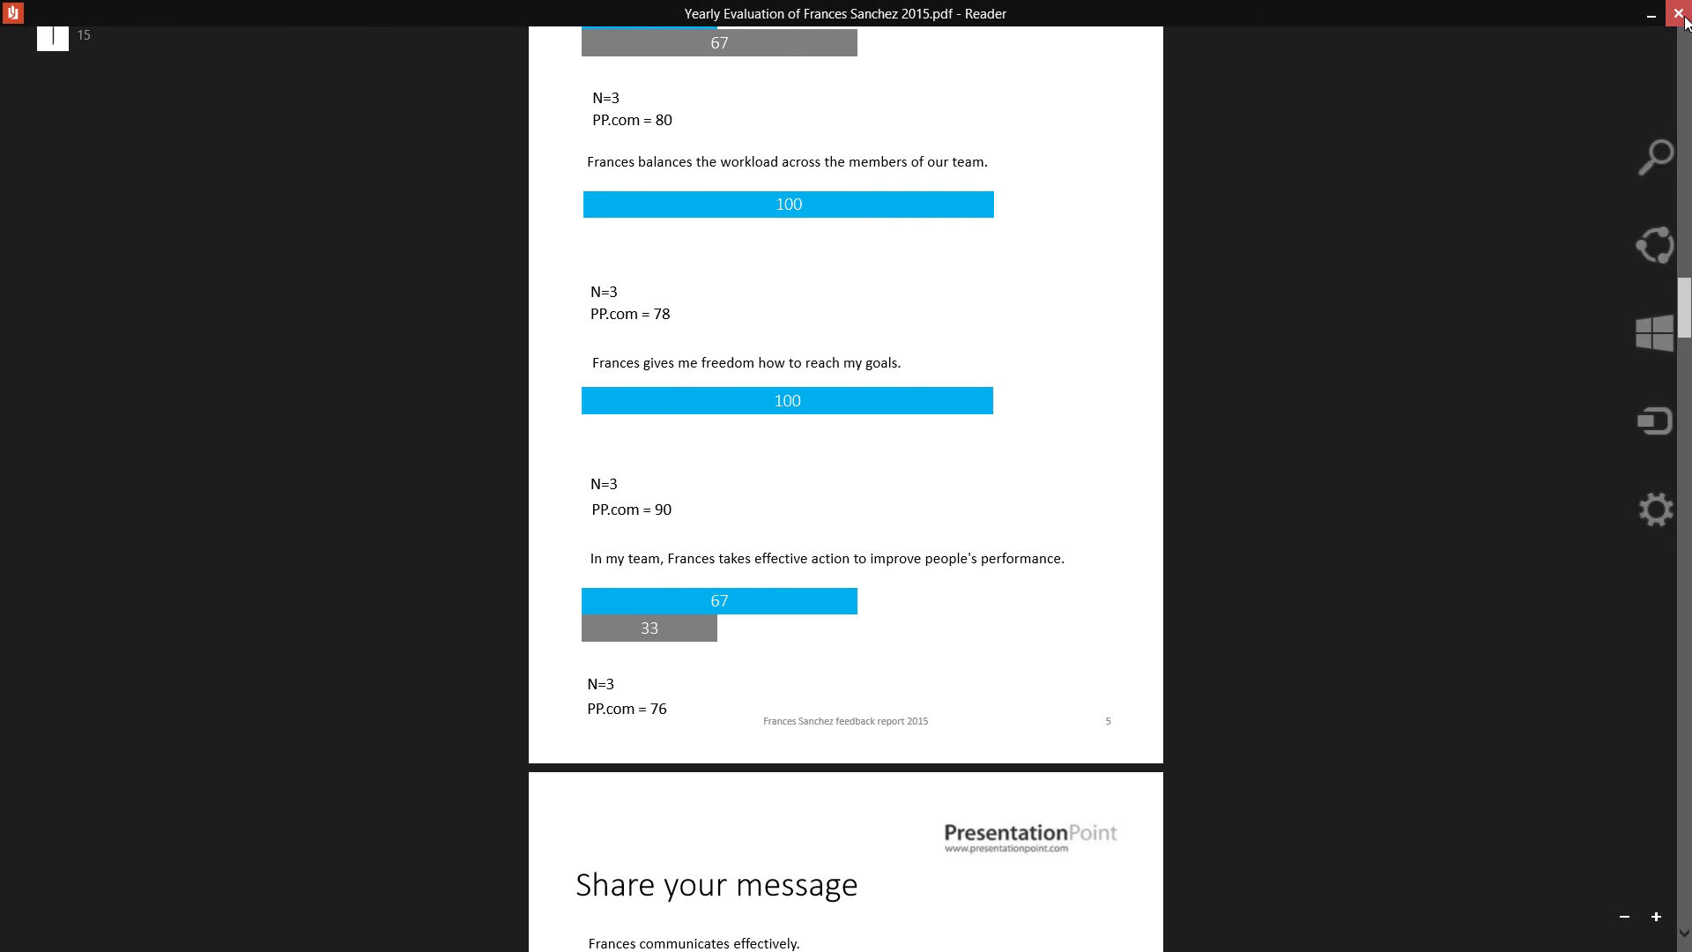
# Step: Scroll through one manager's report, then open another's and check its 77 % dashboard
pyautogui.click(1678, 9)
pyautogui.press('Return')
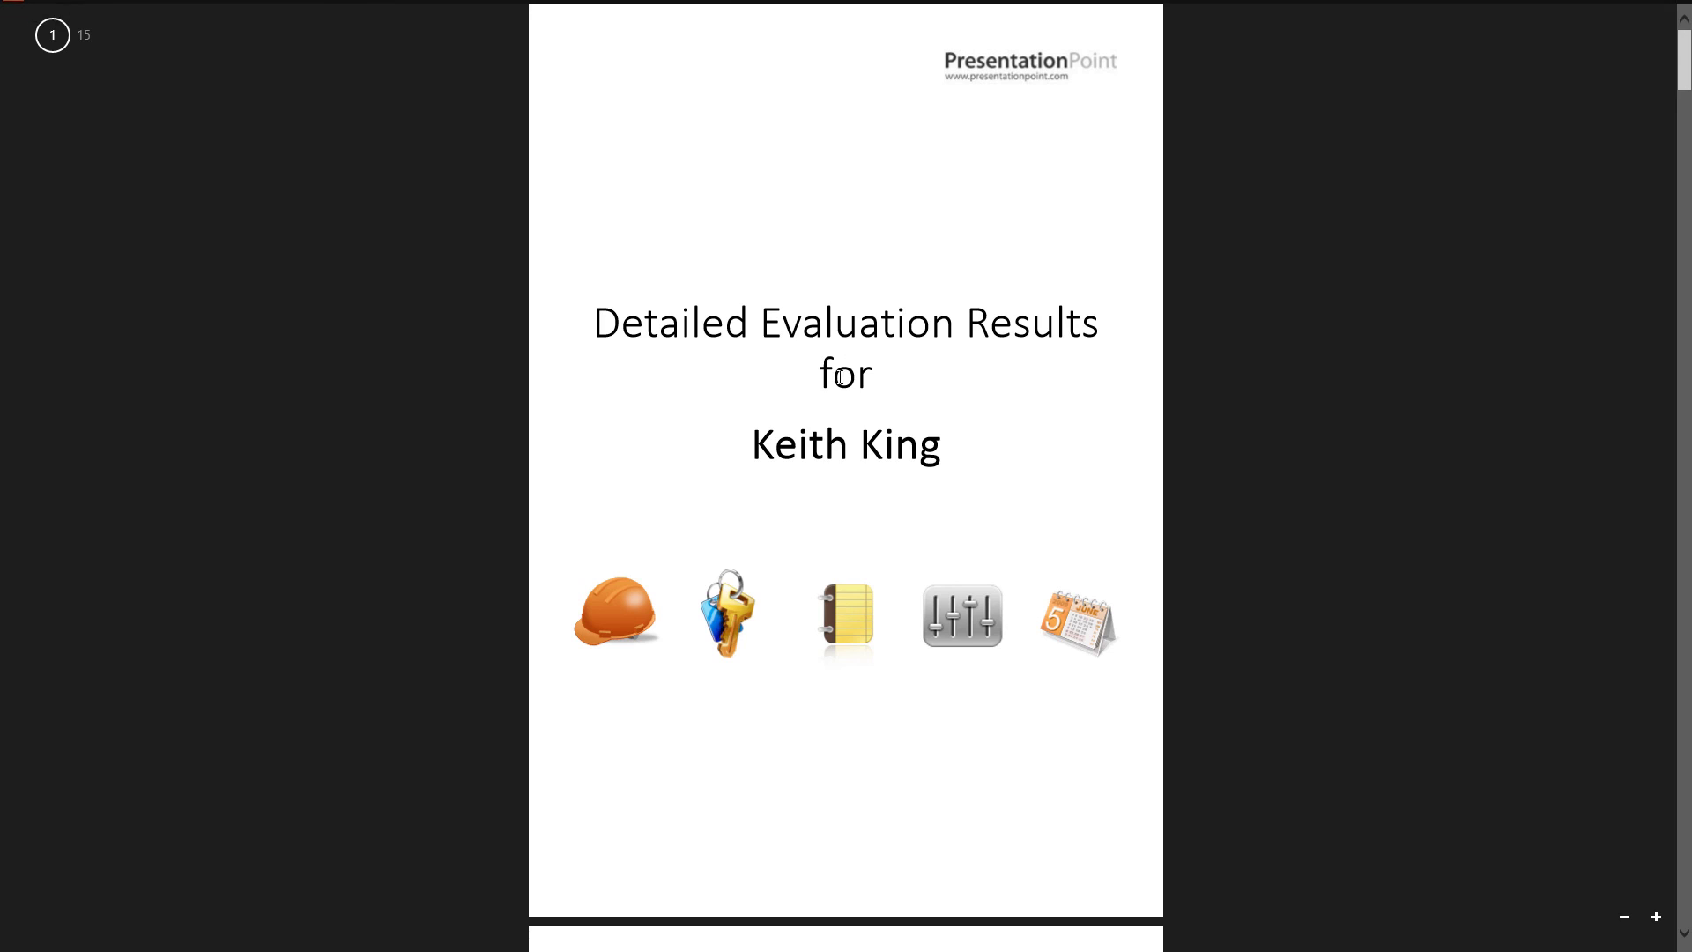
pyautogui.scroll(-6, 1003, 610)
pyautogui.scroll(-3, 1005, 602)
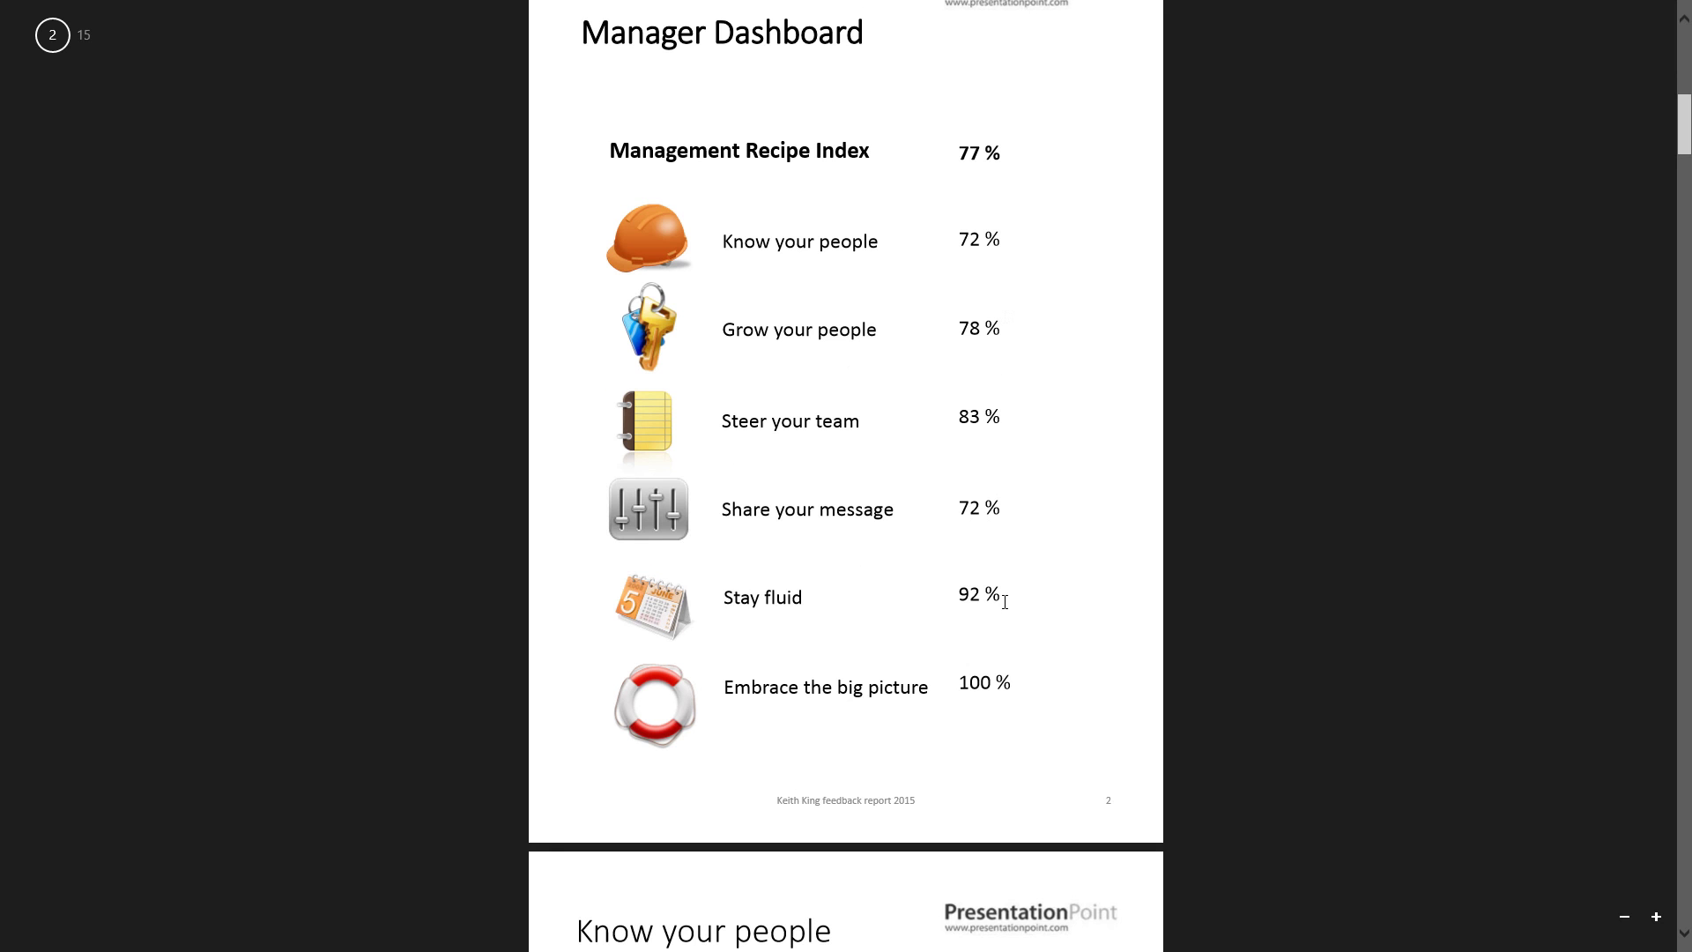
pyautogui.scroll(-6, 1004, 601)
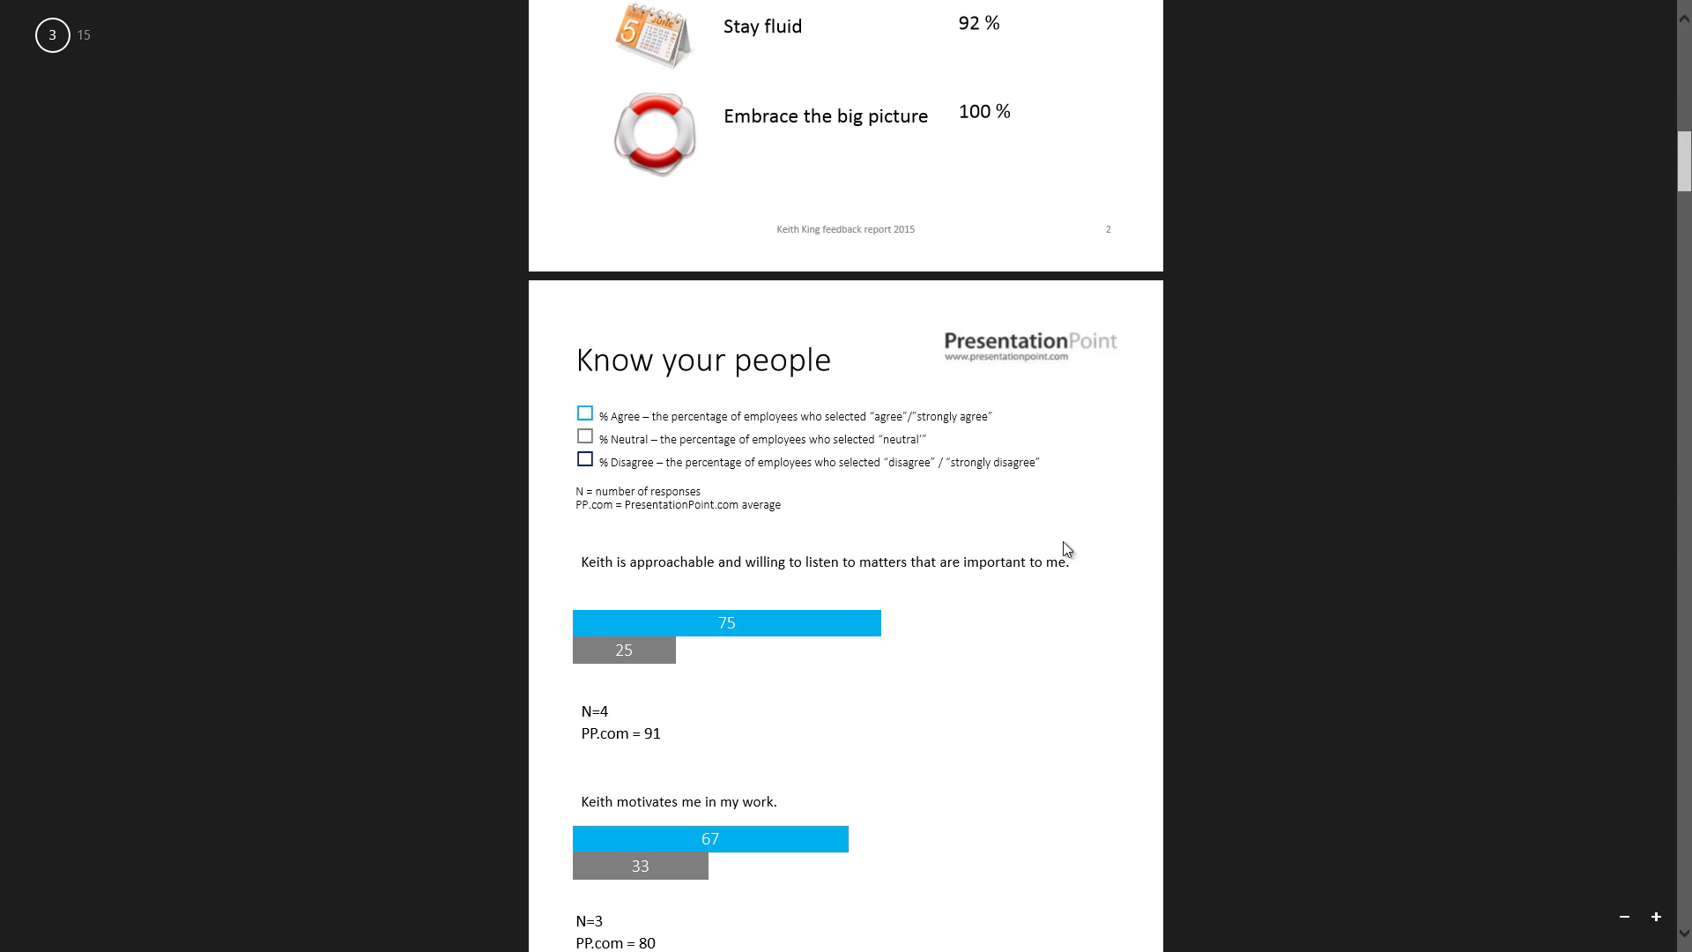